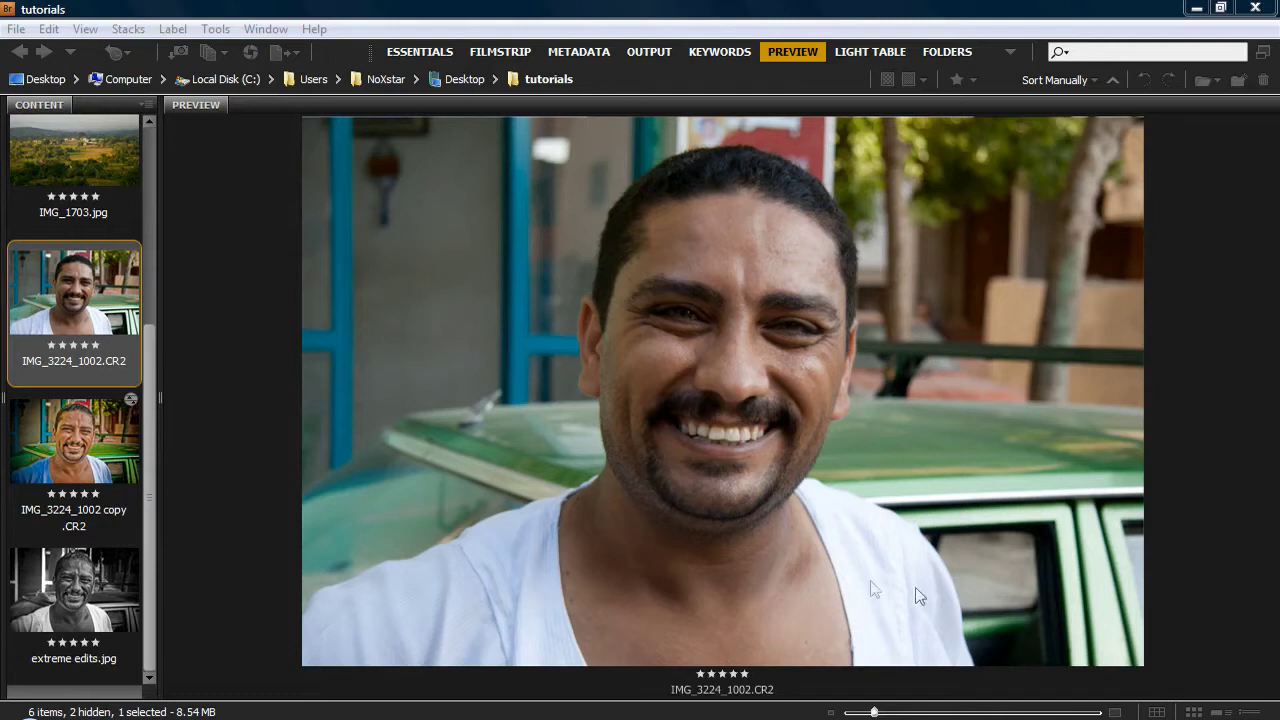
# - Preview the colour and black-and-white edits, then open IMG_3224_1002.CR2 in Camera Raw
pyautogui.click(47, 446)
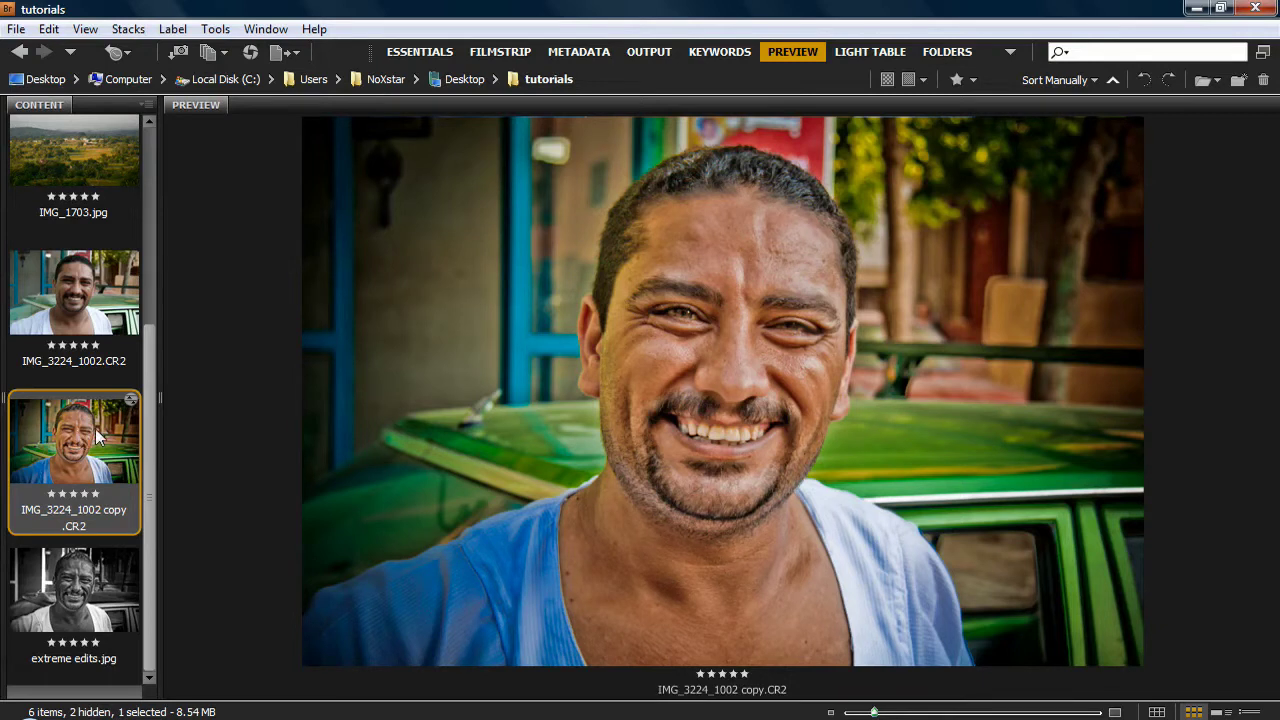
pyautogui.click(99, 593)
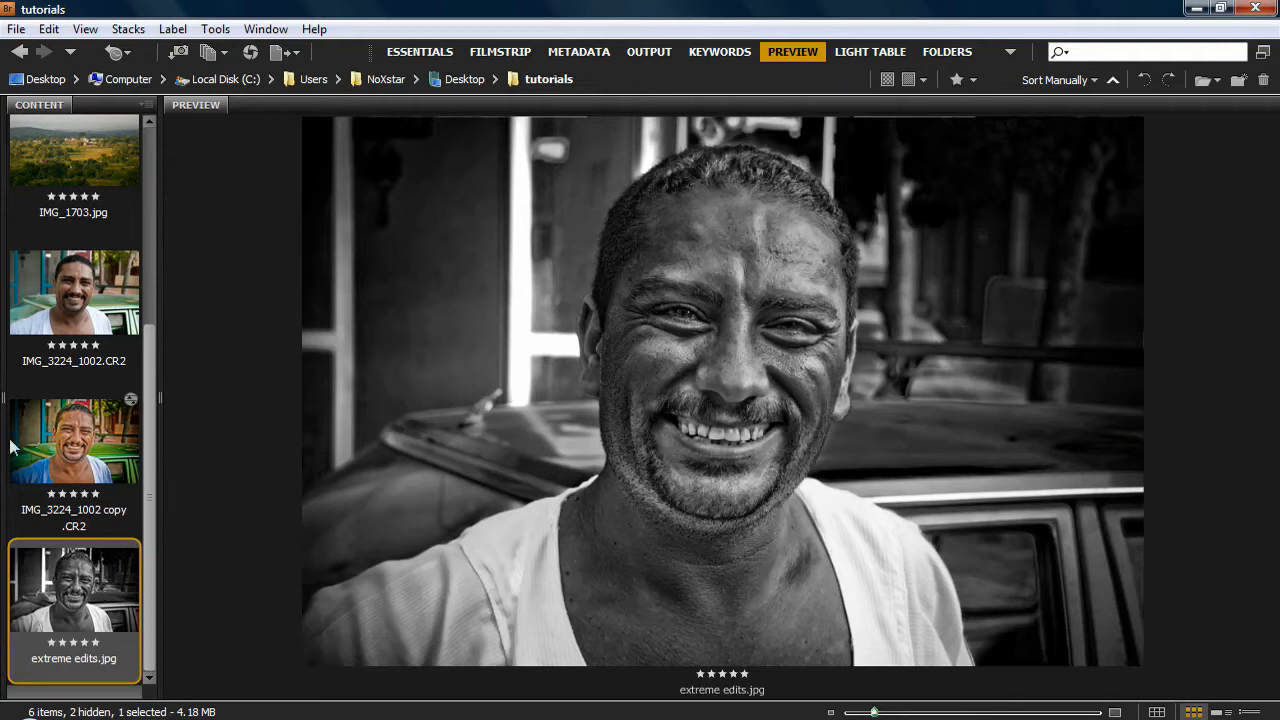
pyautogui.click(55, 296)
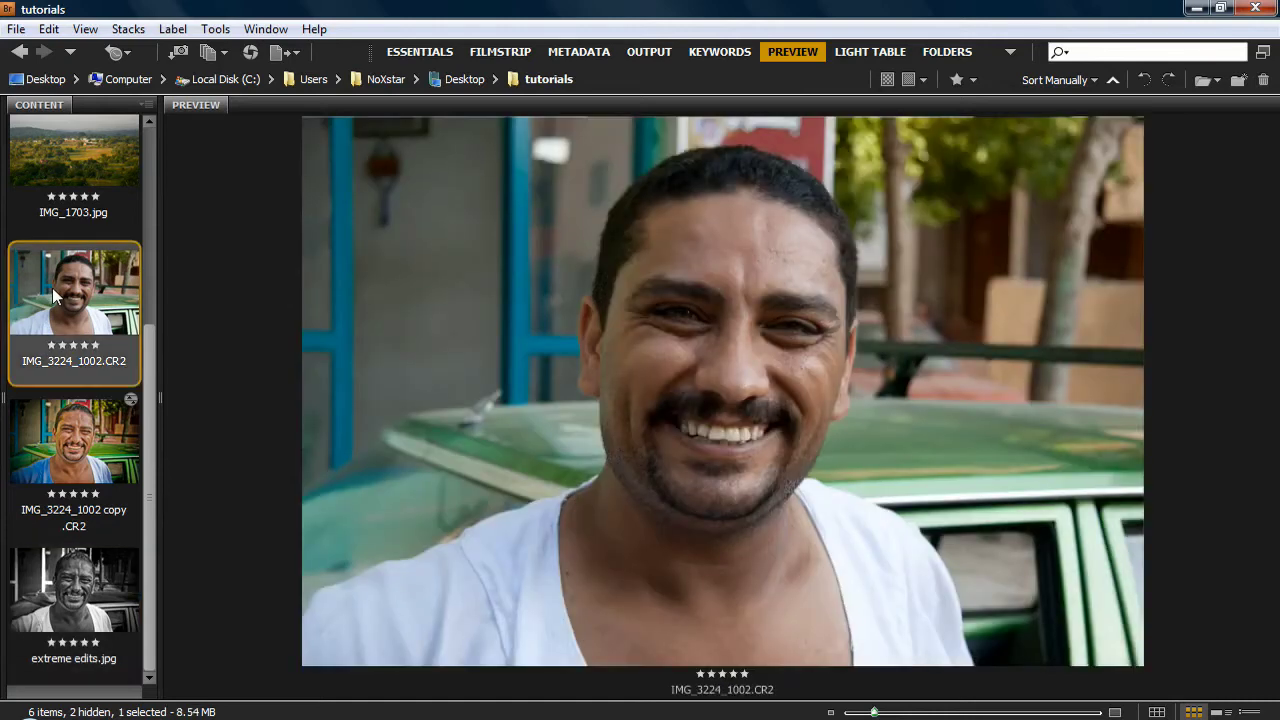
pyautogui.rightClick(55, 293)
pyautogui.moveTo(119, 252)
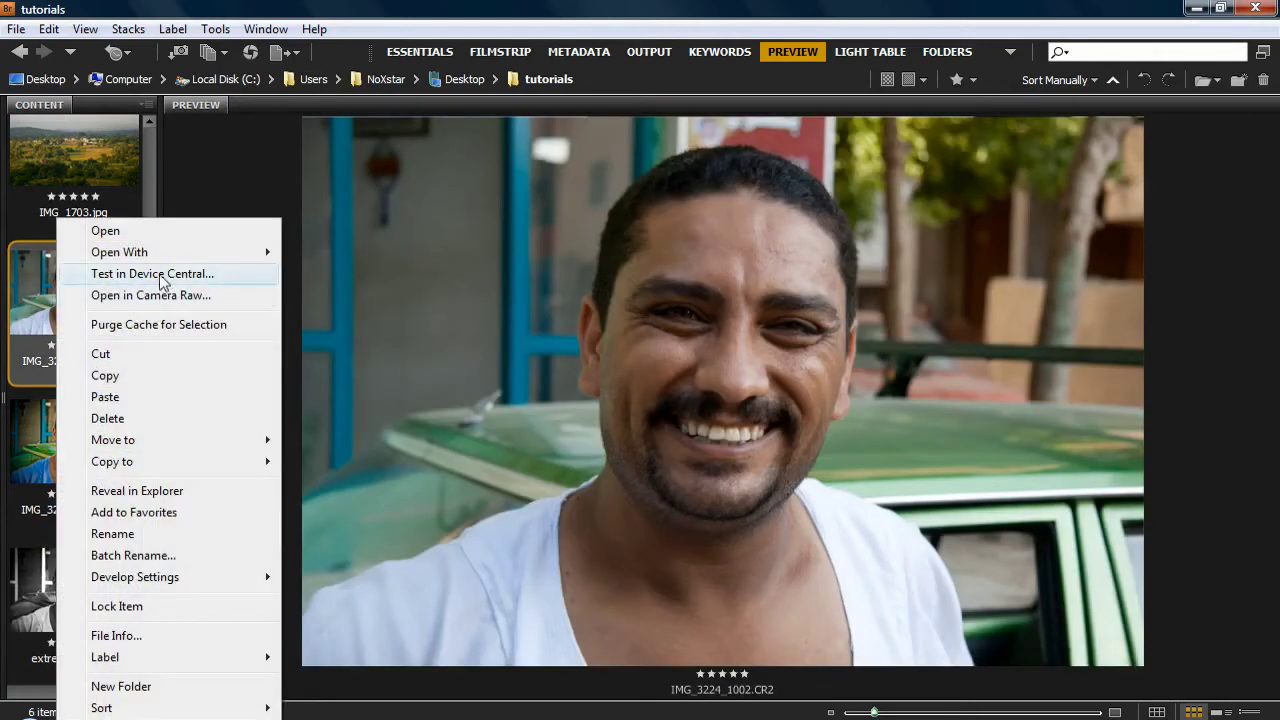
pyautogui.click(405, 254)
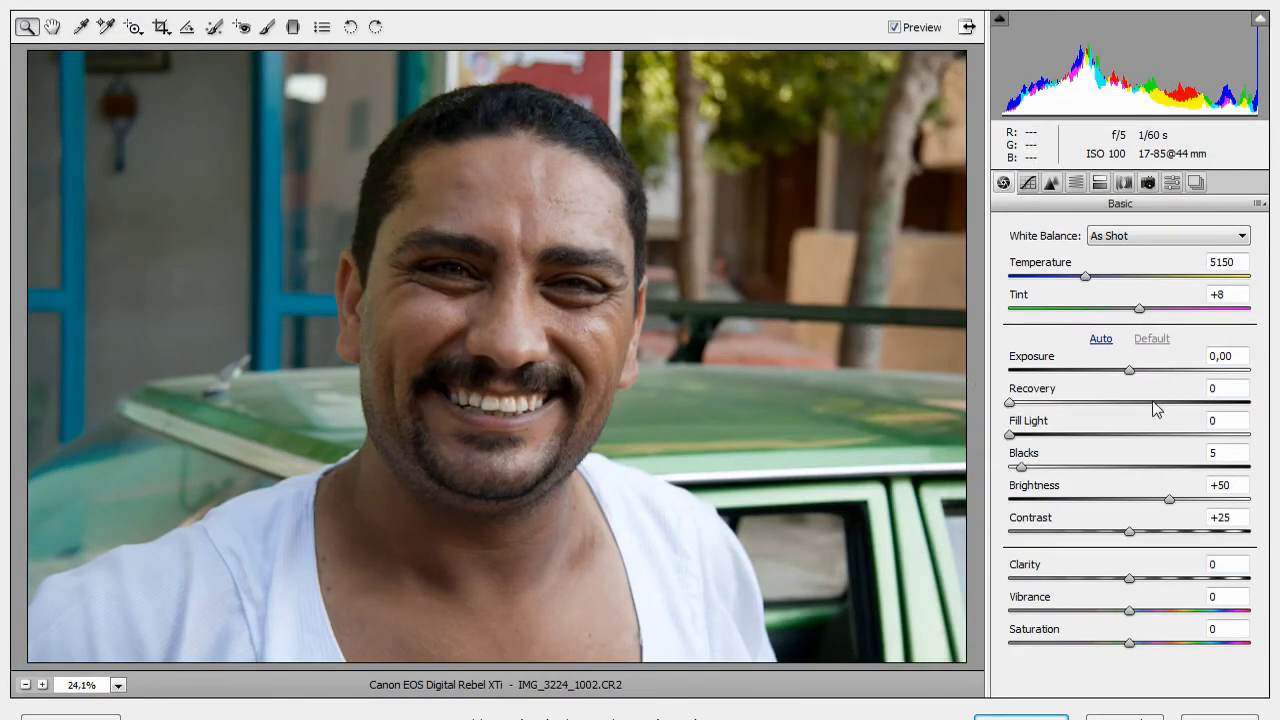
# - In the Basic panel, enter Recovery 100, Blacks 40 and Fill Light 80
pyautogui.click(1222, 388)
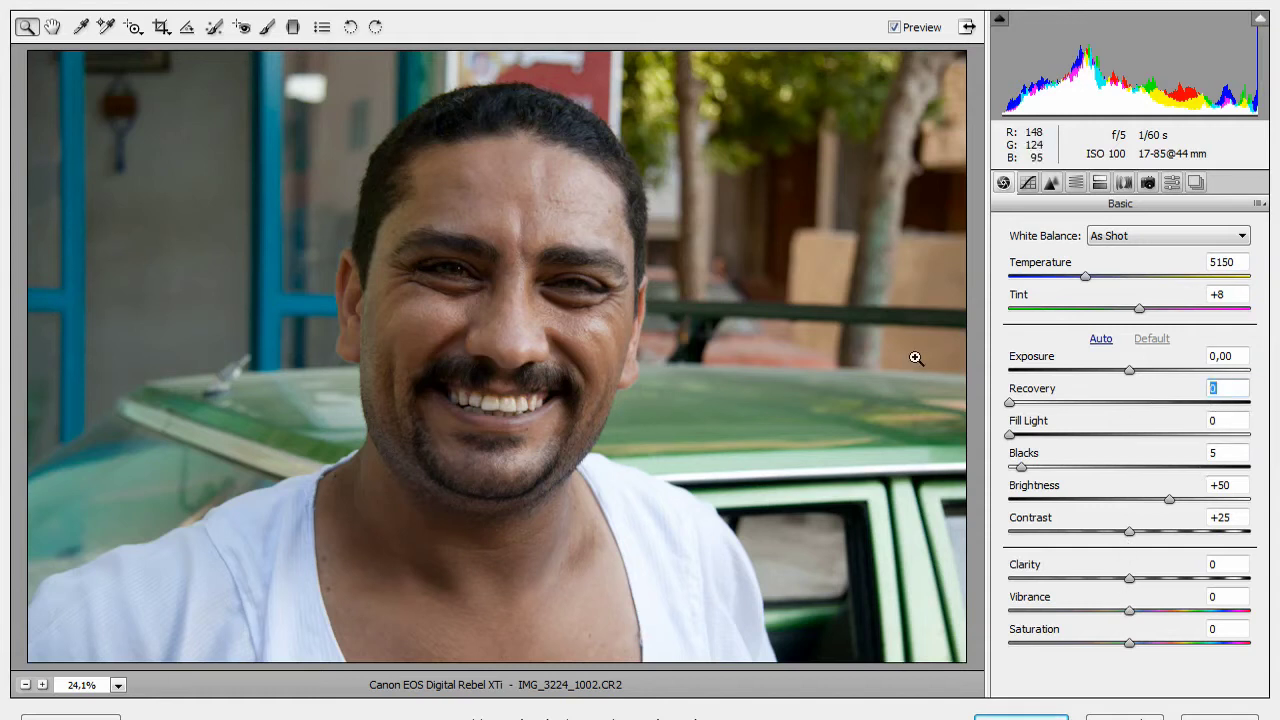
pyautogui.write('10')
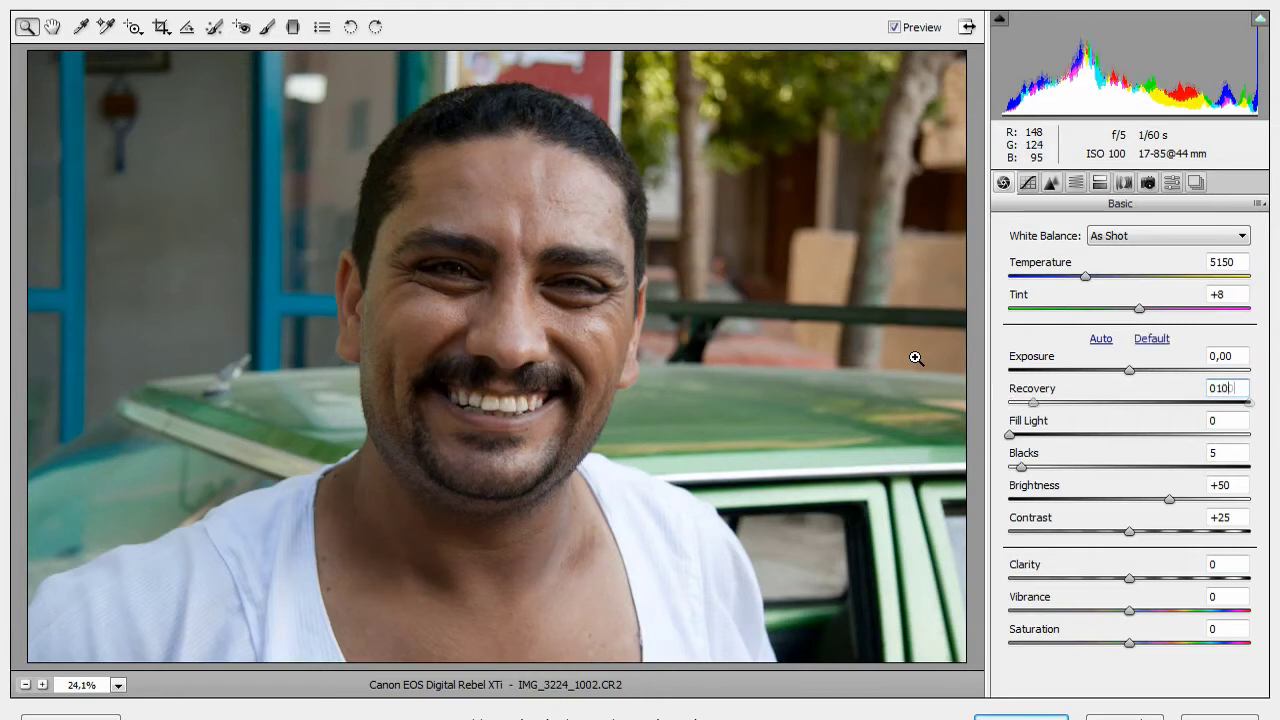
pyautogui.write('0')
pyautogui.press('Return')
pyautogui.press('Tab')
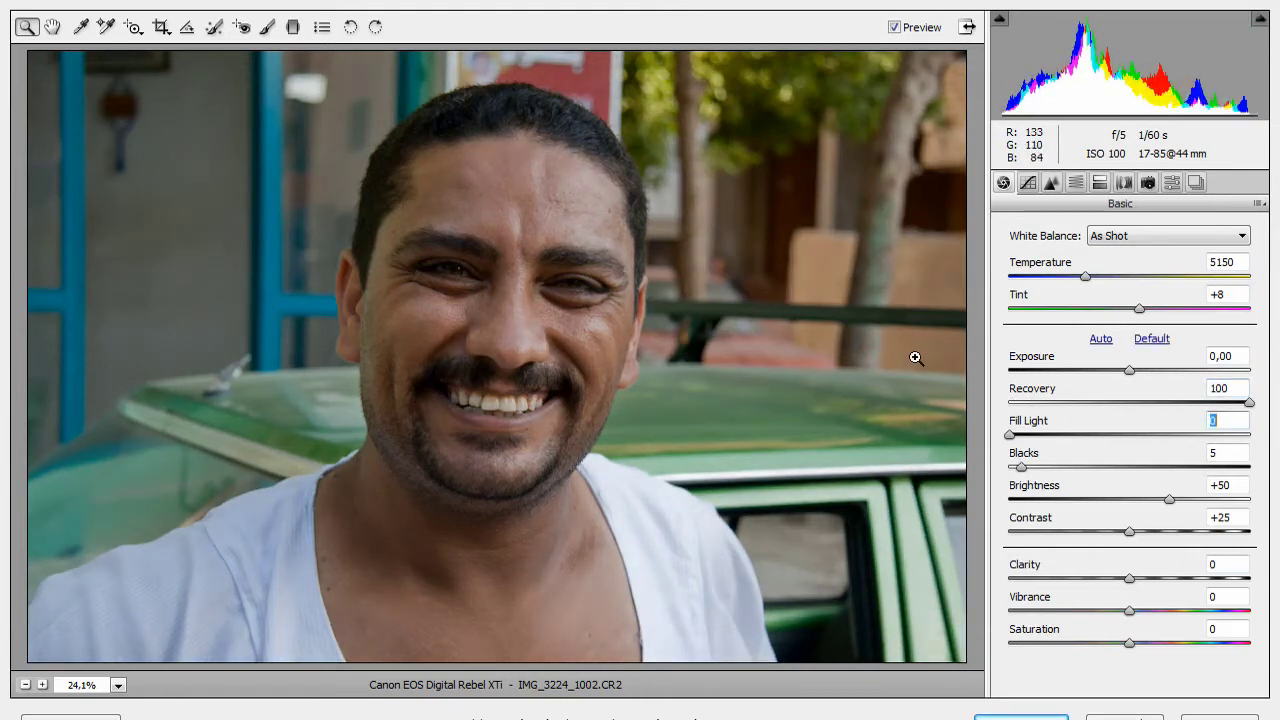
pyautogui.write('100')
pyautogui.press('Tab')
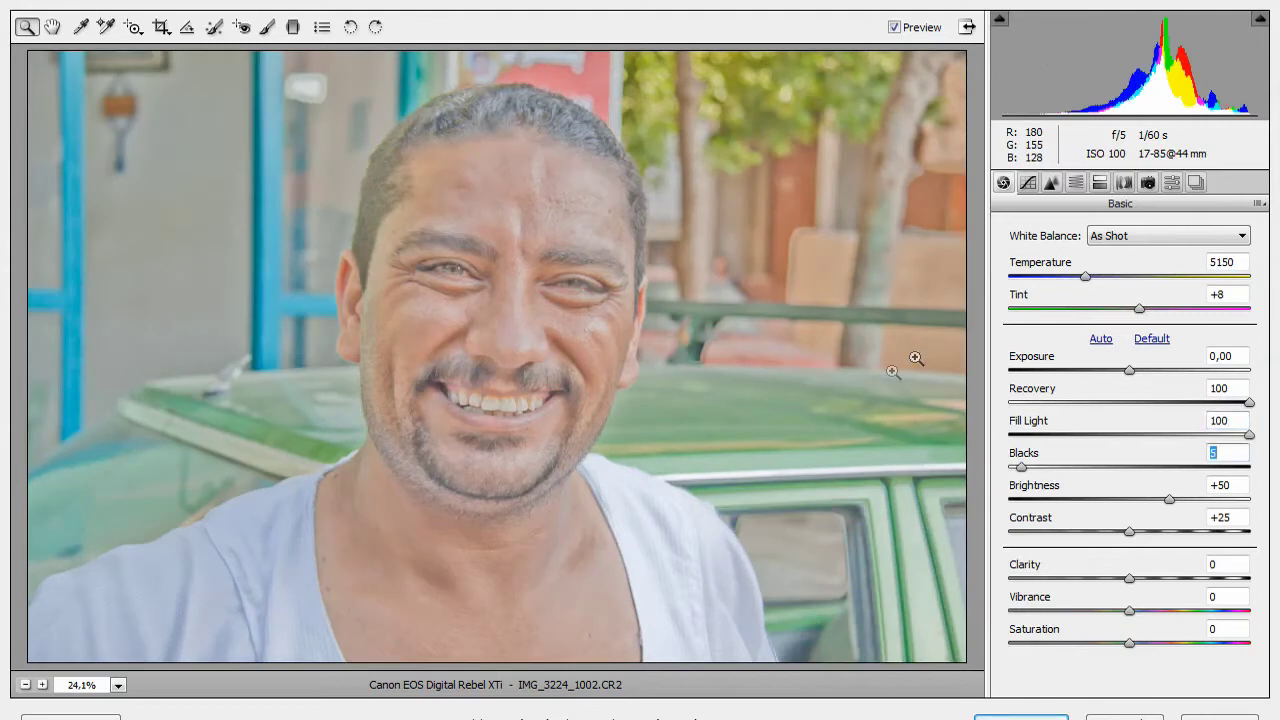
pyautogui.moveTo(1043, 470); pyautogui.dragTo(1120, 481)
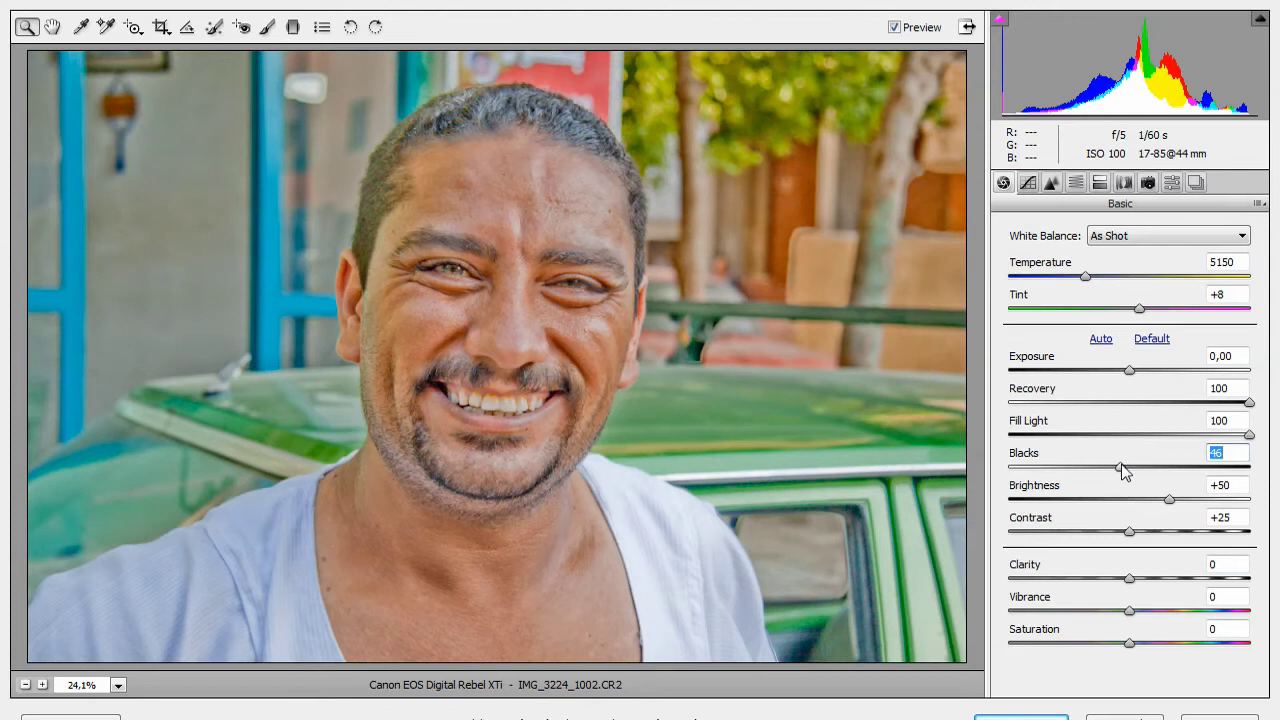
pyautogui.write('40')
pyautogui.moveTo(1248, 436)
pyautogui.mouseDown()
pyautogui.moveTo(1208, 436)
pyautogui.moveTo(1184, 454)
pyautogui.mouseUp()
pyautogui.write('80')
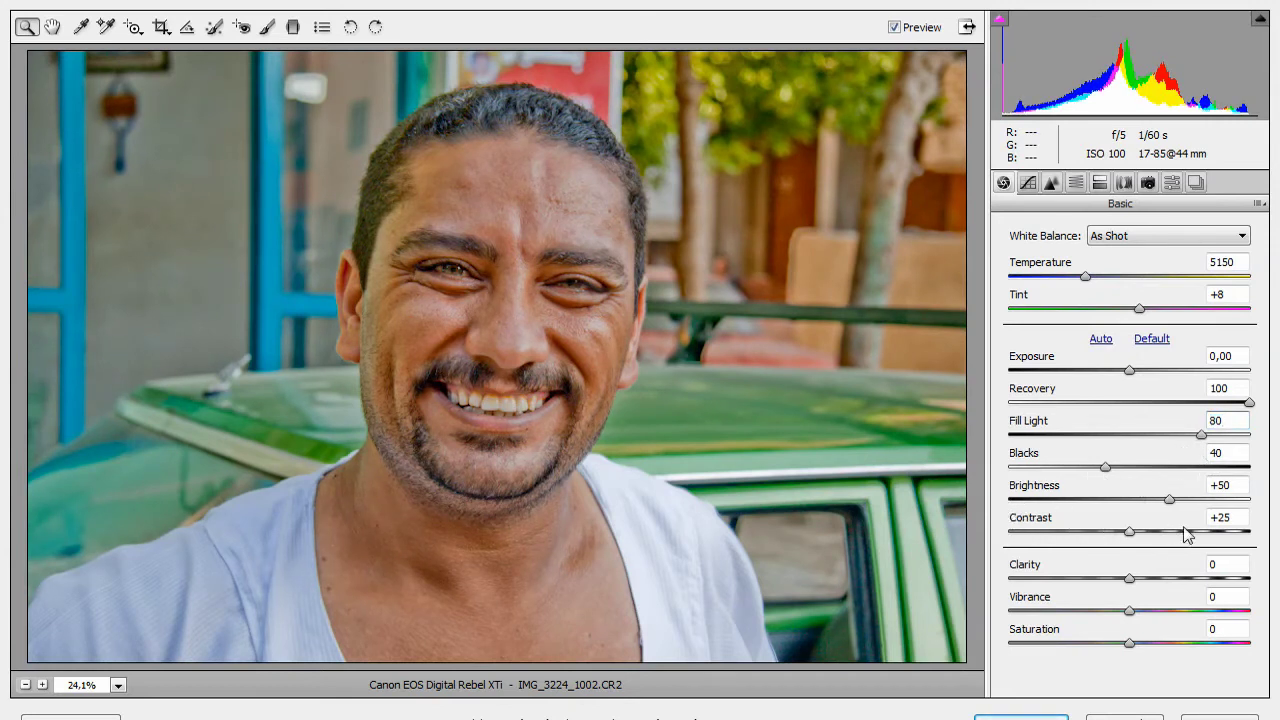
# - Enter Clarity +100 and Vibrance +100, then lower Saturation to -40
pyautogui.click(1230, 567)
pyautogui.write('100')
pyautogui.press('Tab')
pyautogui.write('100')
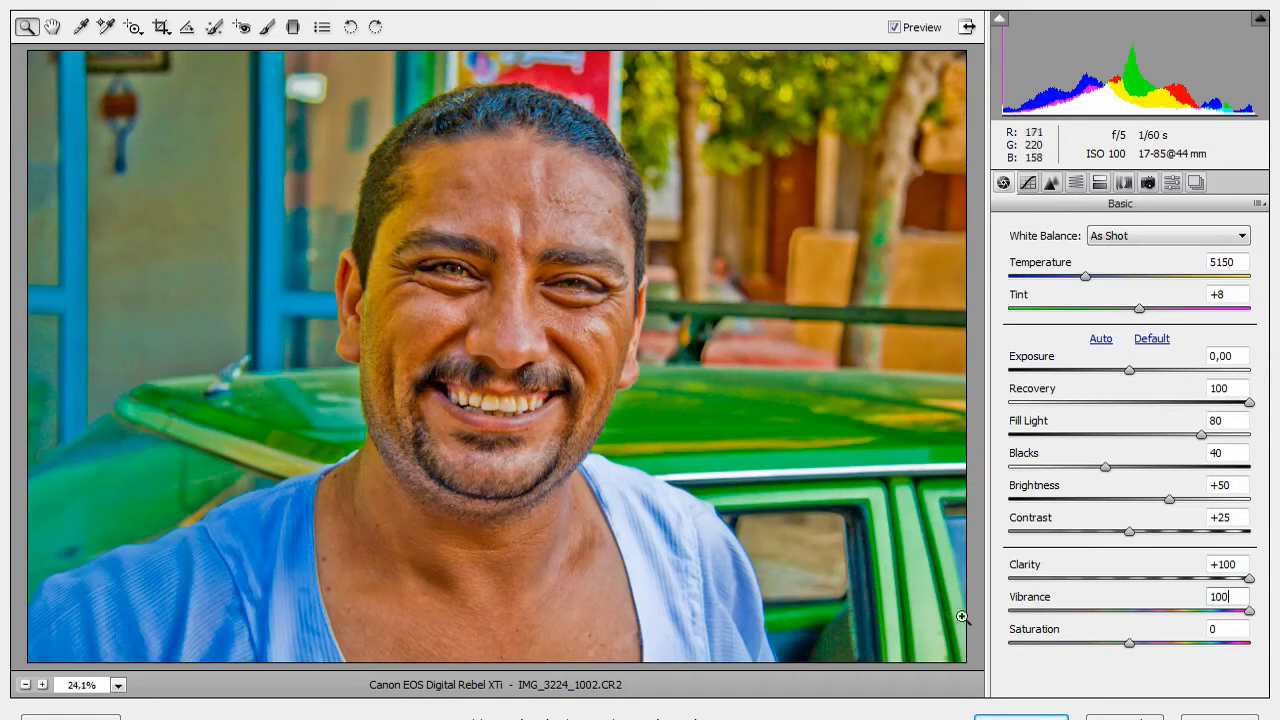
pyautogui.moveTo(1088, 643)
pyautogui.mouseDown()
pyautogui.moveTo(1103, 643)
pyautogui.moveTo(1079, 645)
pyautogui.mouseUp()
pyautogui.write('-40')
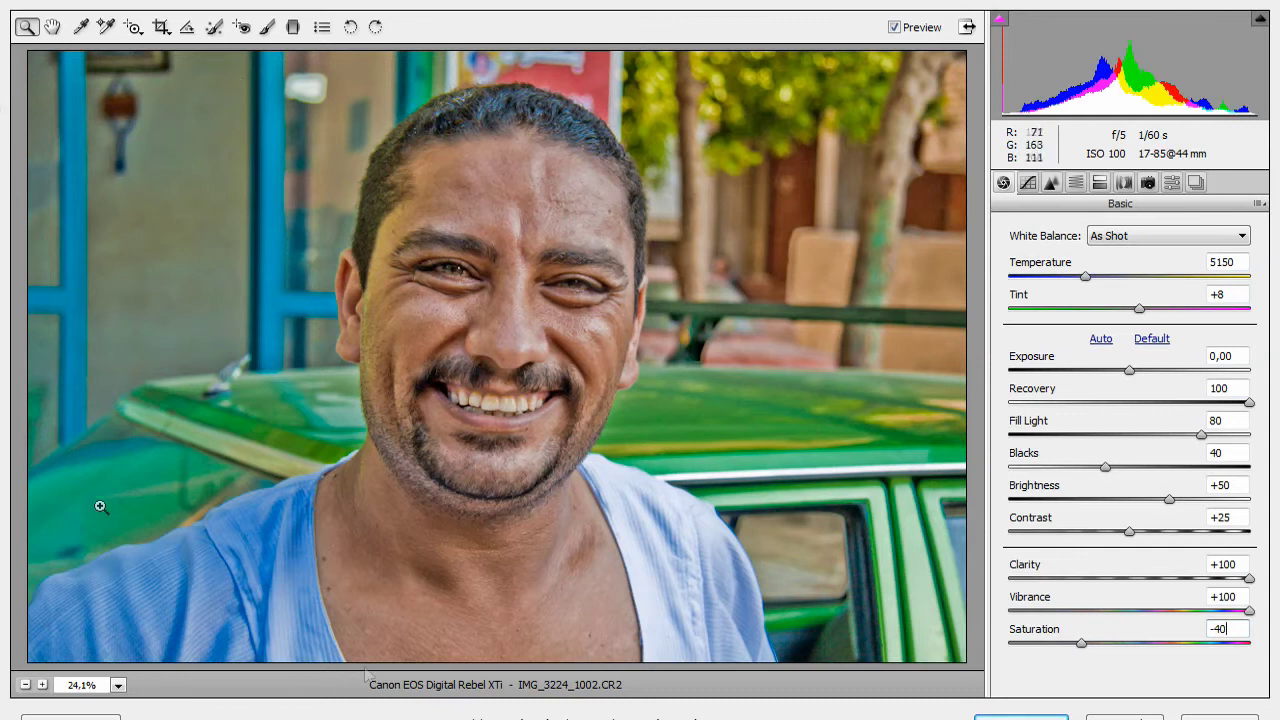
# - In Lens Corrections, set Lens Vignetting Amount to -80 and Midpoint to 20
pyautogui.click(1123, 182)
pyautogui.moveTo(1129, 401); pyautogui.dragTo(1064, 410)
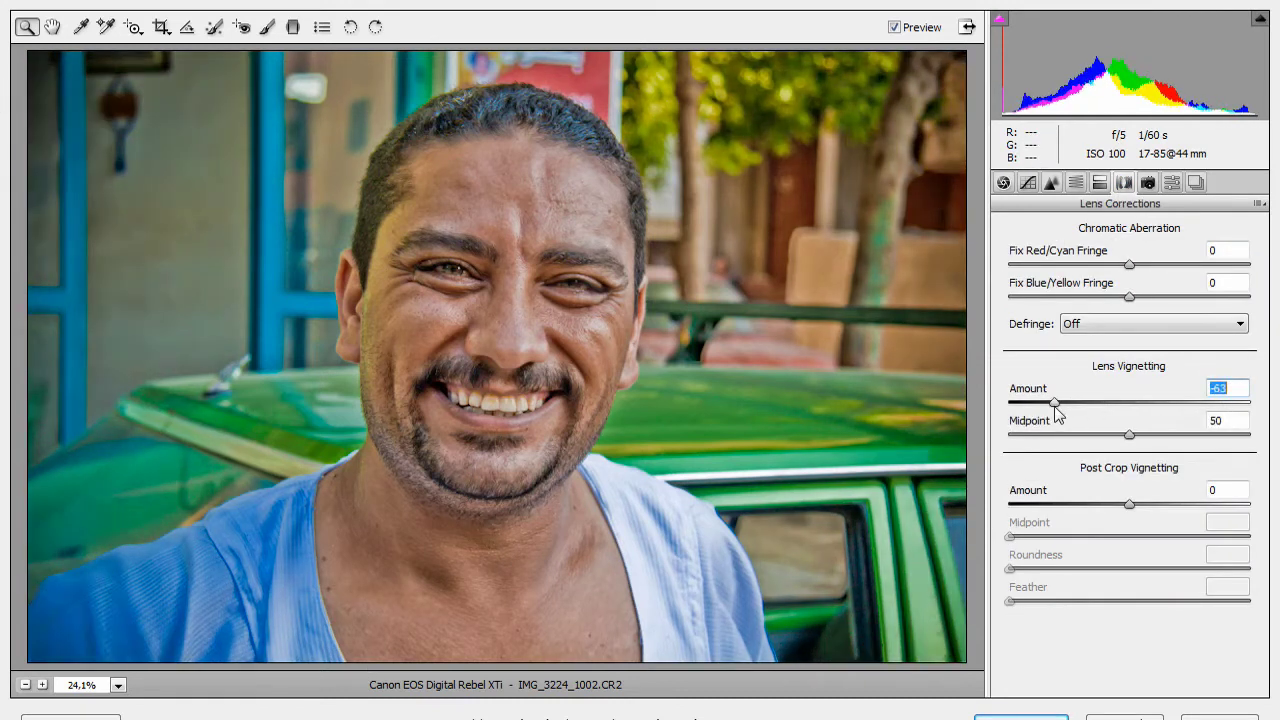
pyautogui.write('-80')
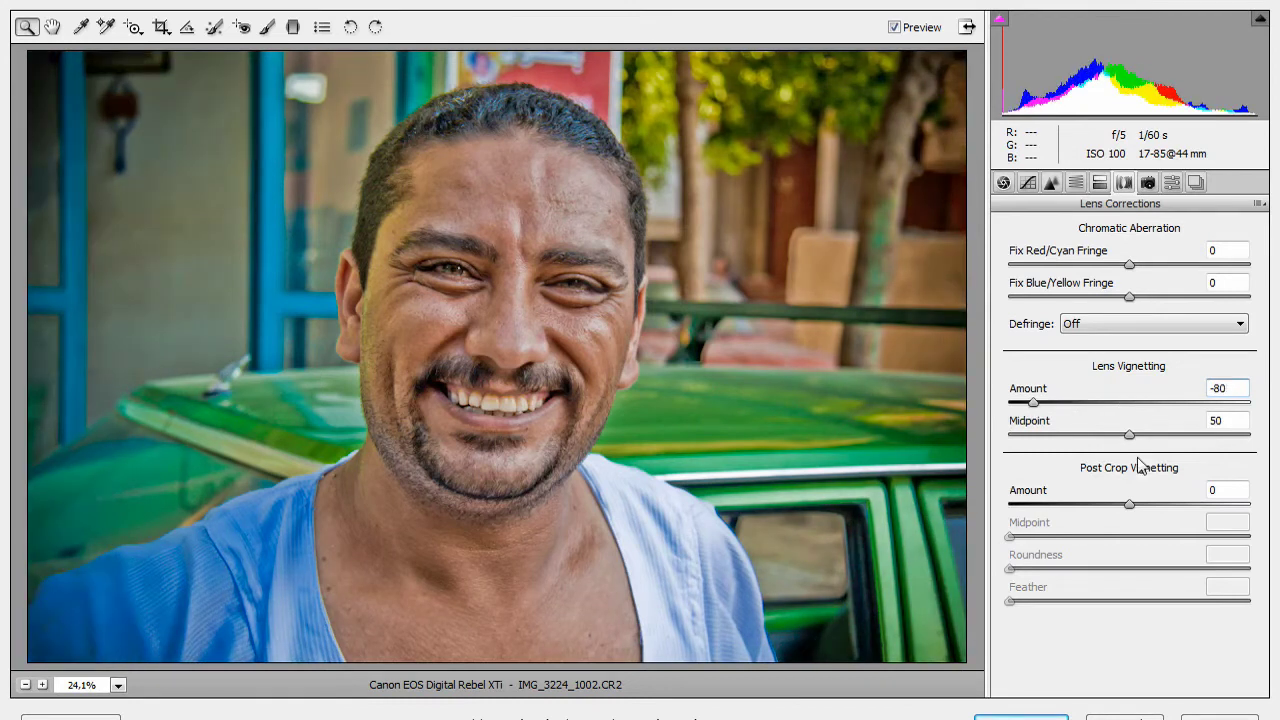
pyautogui.press('Tab')
pyautogui.write('20')
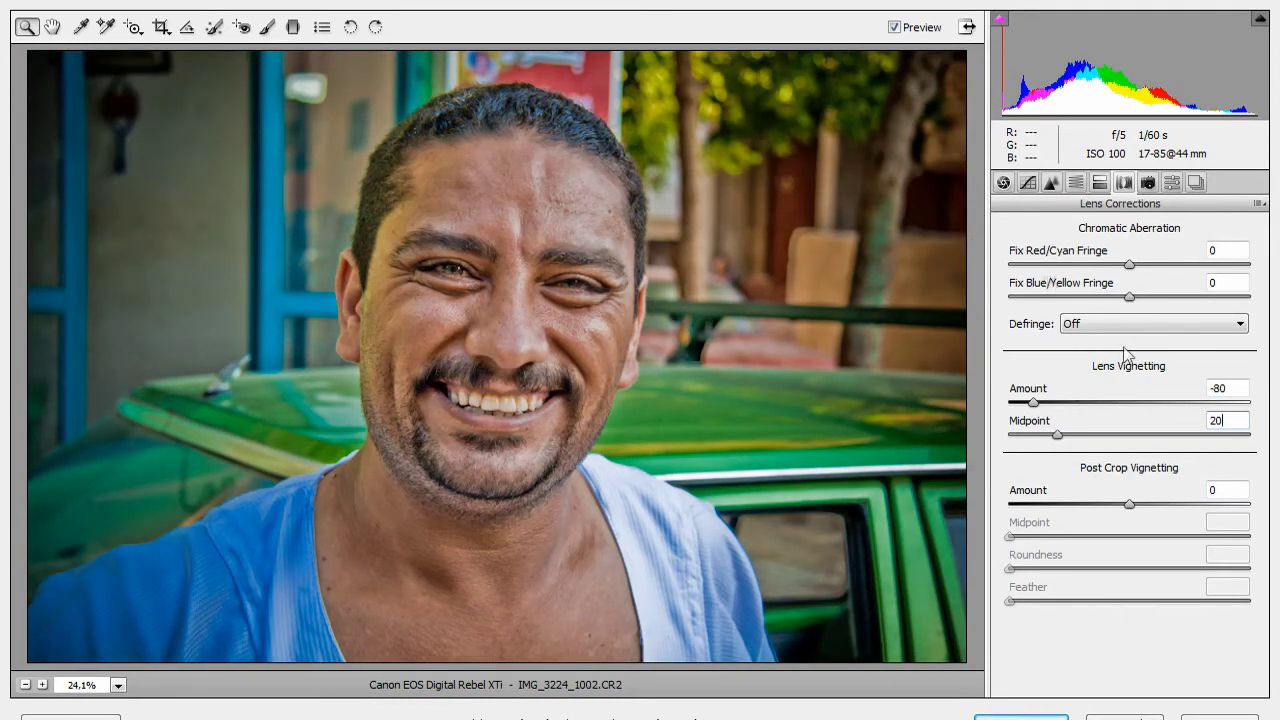
pyautogui.moveTo(1031, 403); pyautogui.dragTo(1011, 403)
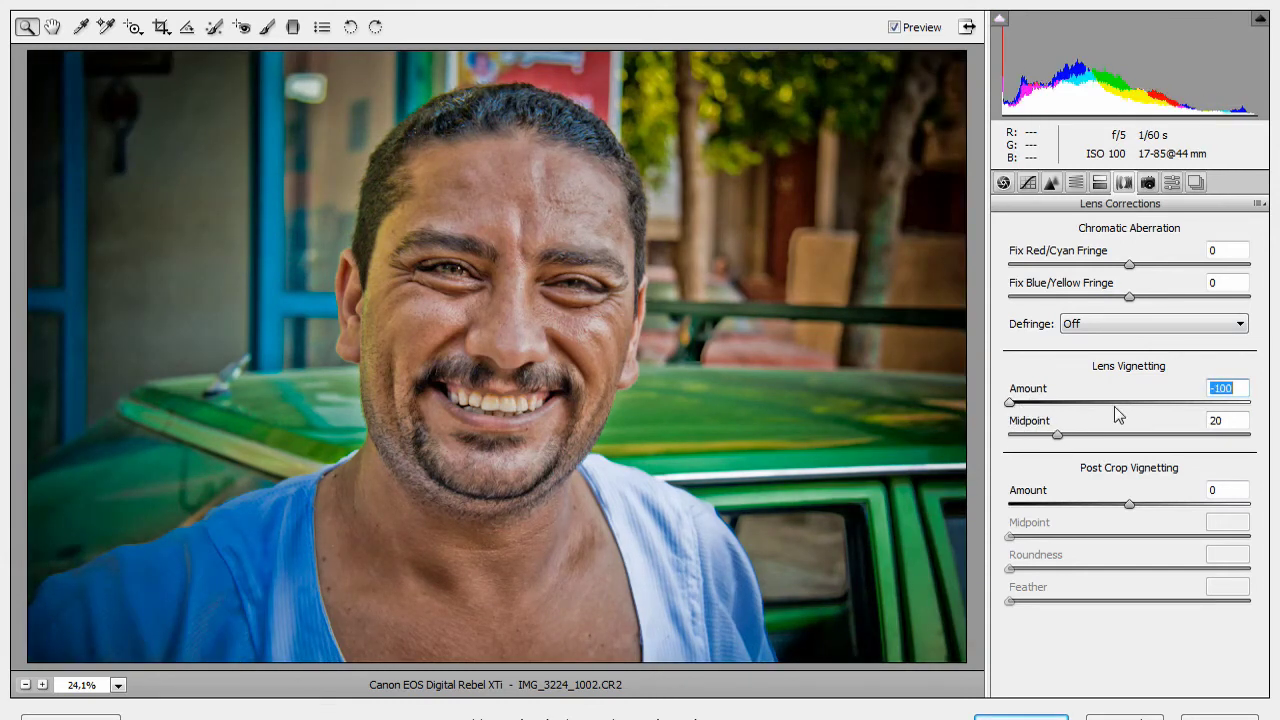
pyautogui.write('-80')
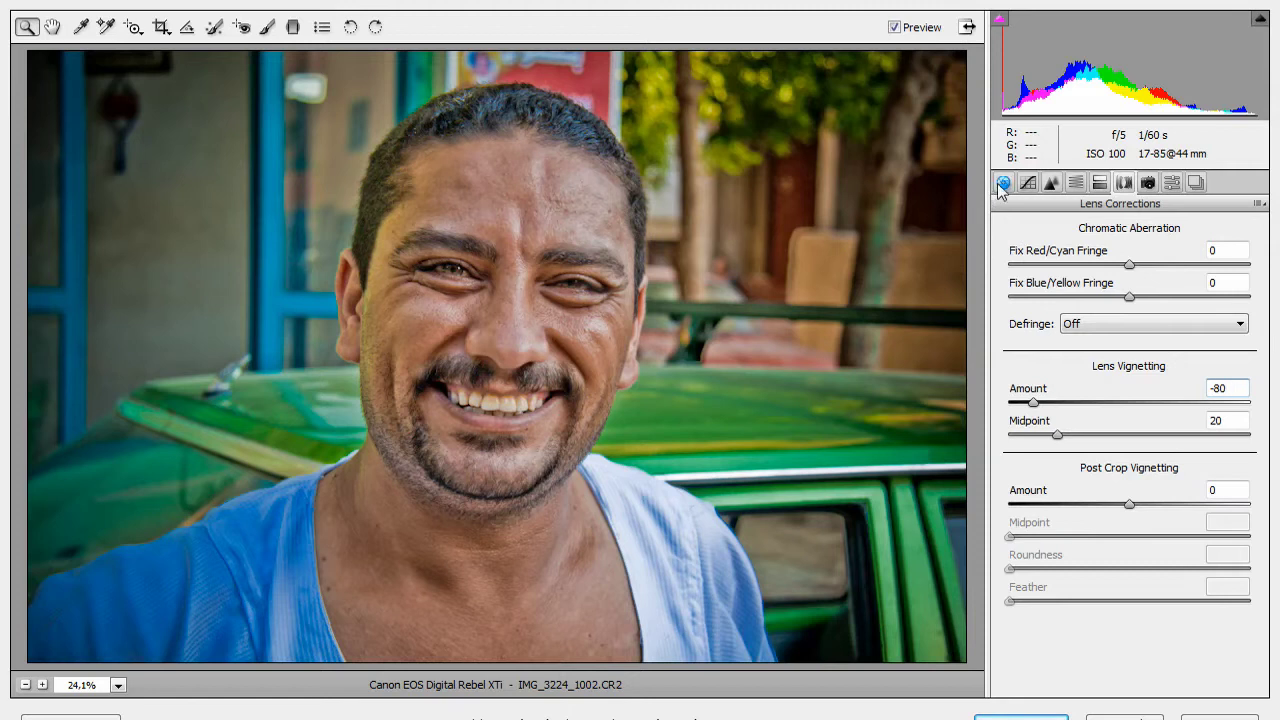
# - Back in Basic, set Saturation to -31 and Blacks to 35, then open the image in Photoshop
pyautogui.click(1003, 183)
pyautogui.click(1091, 644)
pyautogui.moveTo(1097, 655); pyautogui.dragTo(1095, 656)
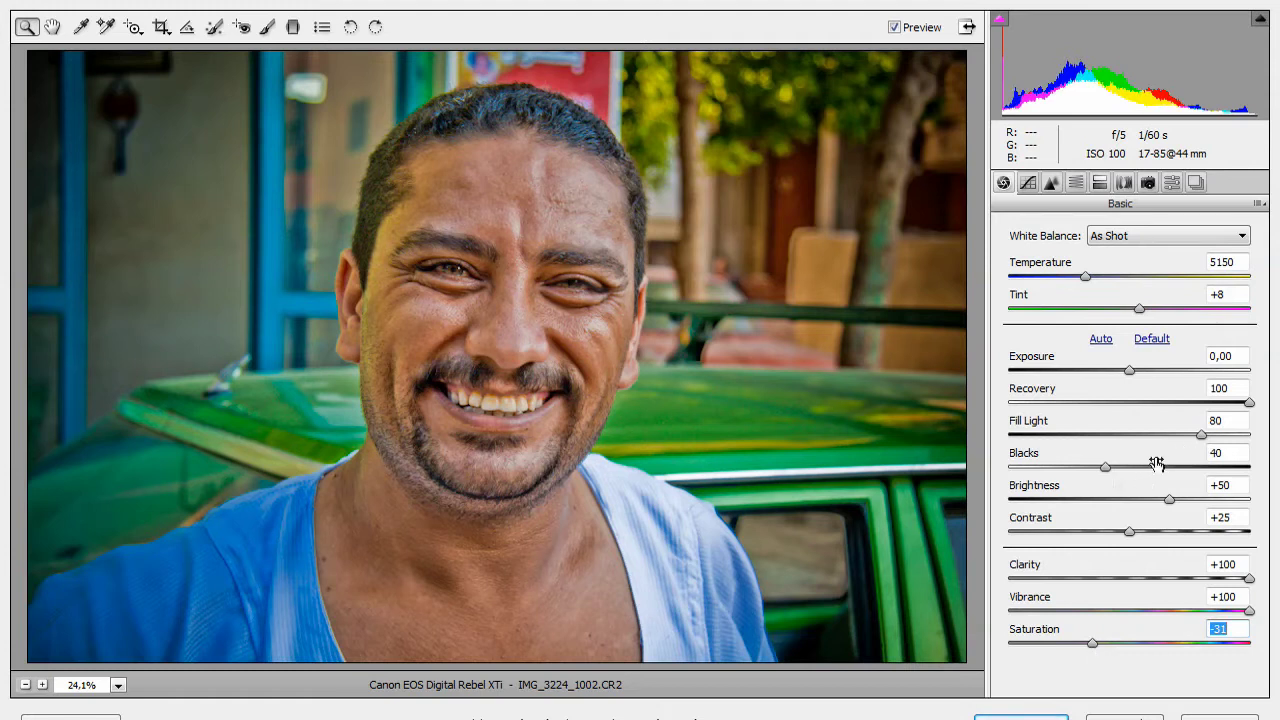
pyautogui.moveTo(1106, 470); pyautogui.dragTo(1099, 473)
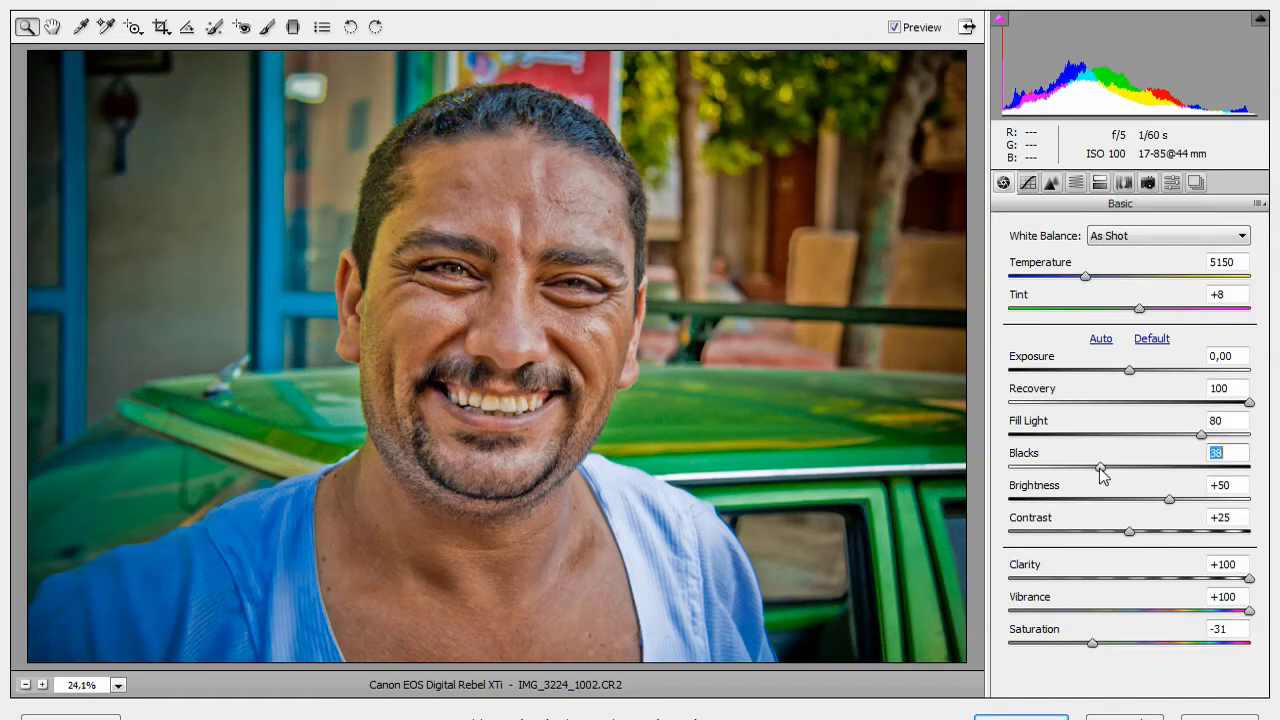
pyautogui.moveTo(1099, 475); pyautogui.dragTo(1097, 477)
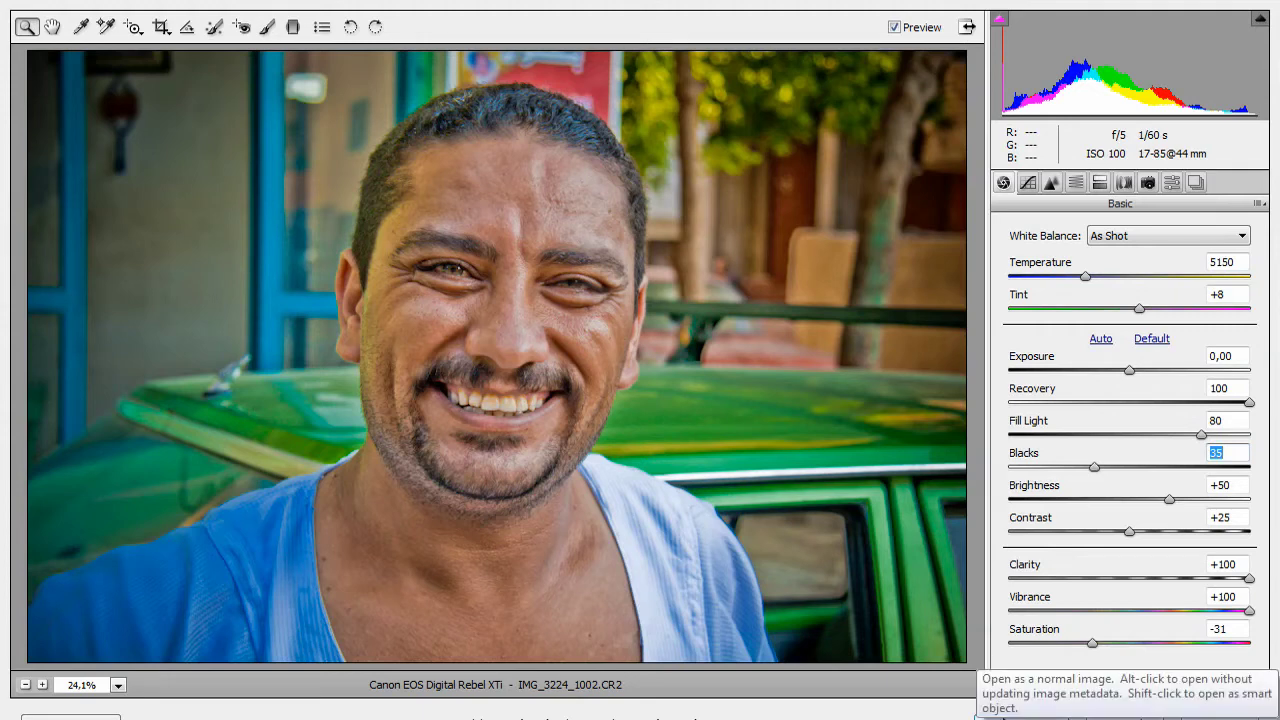
pyautogui.click(976, 716)
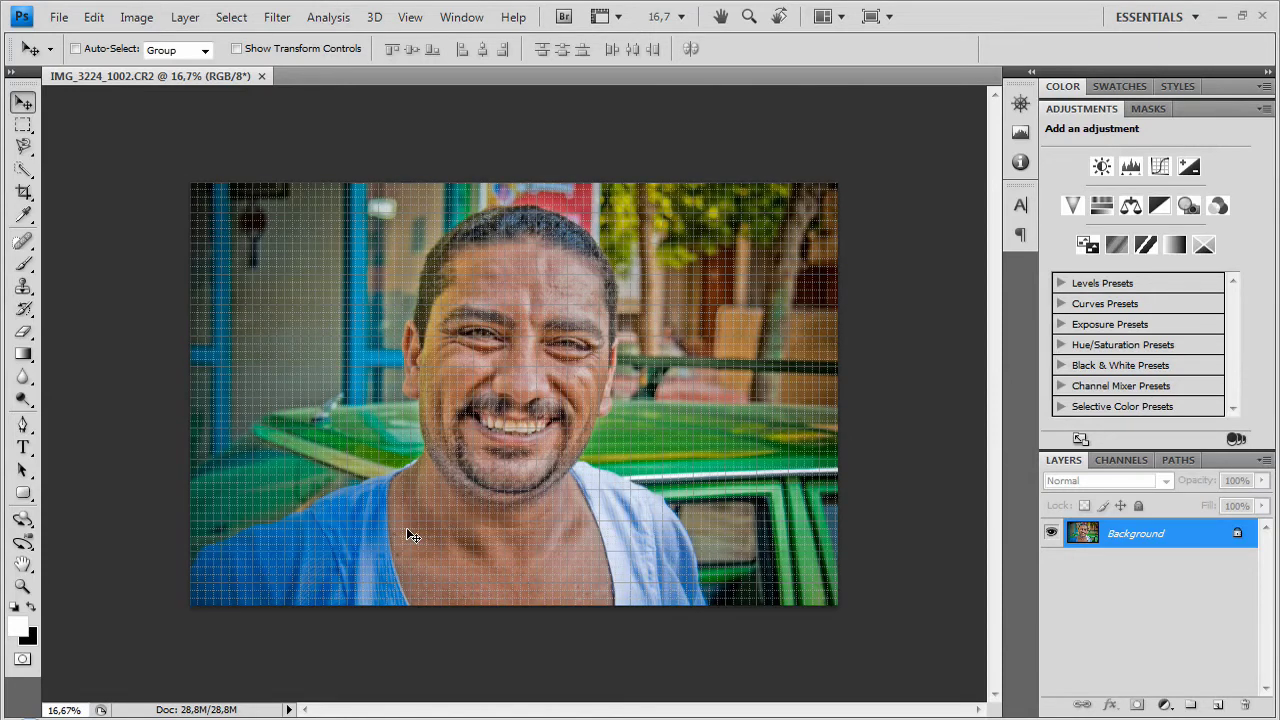
# - Duplicate the Background layer and name the copy 'Noise Reducation'
pyautogui.press('alt')
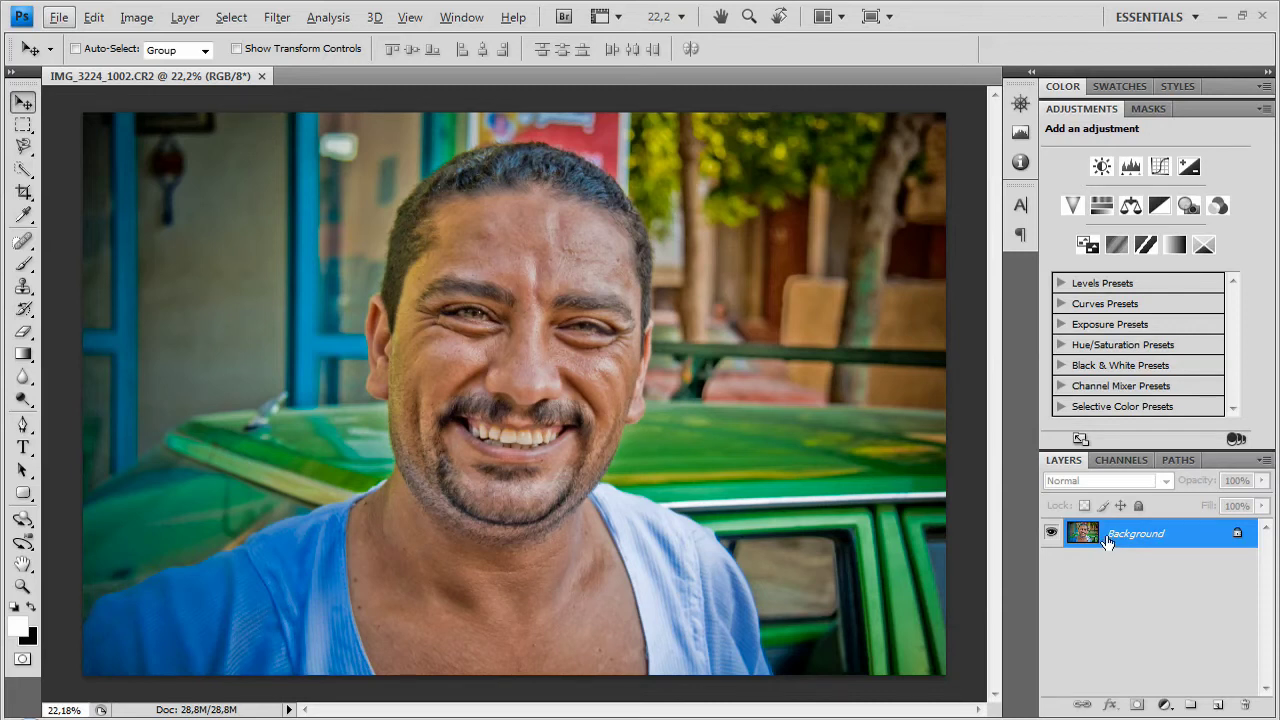
pyautogui.hotkey('ctrl', 'j')
pyautogui.doubleClick(1122, 534)
pyautogui.write('No')
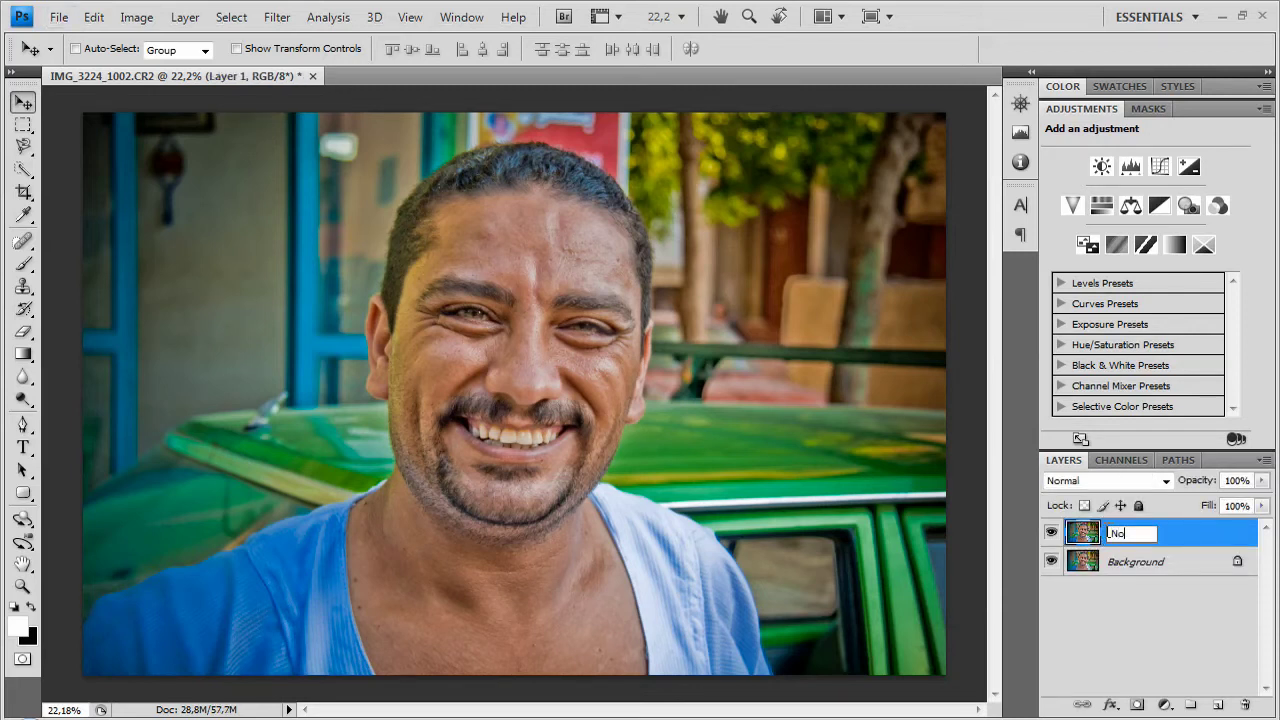
pyautogui.write('ise Reducation')
pyautogui.press('Return')
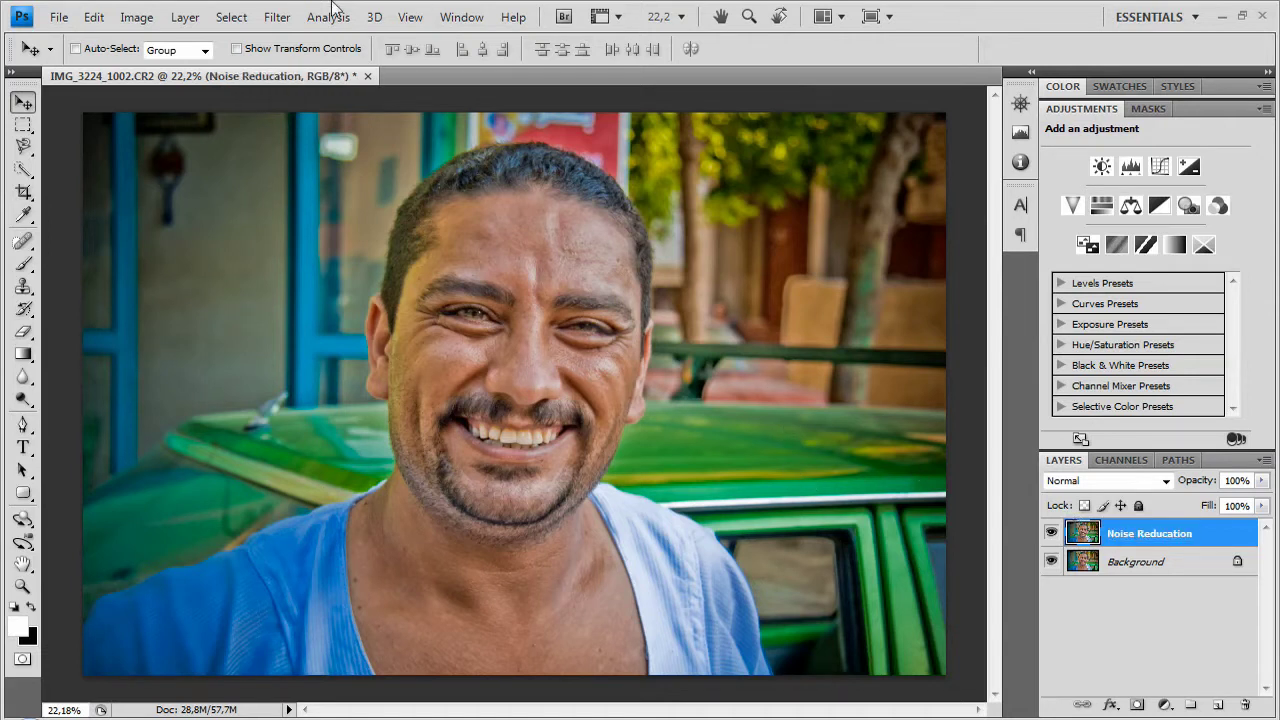
pyautogui.click(277, 17)
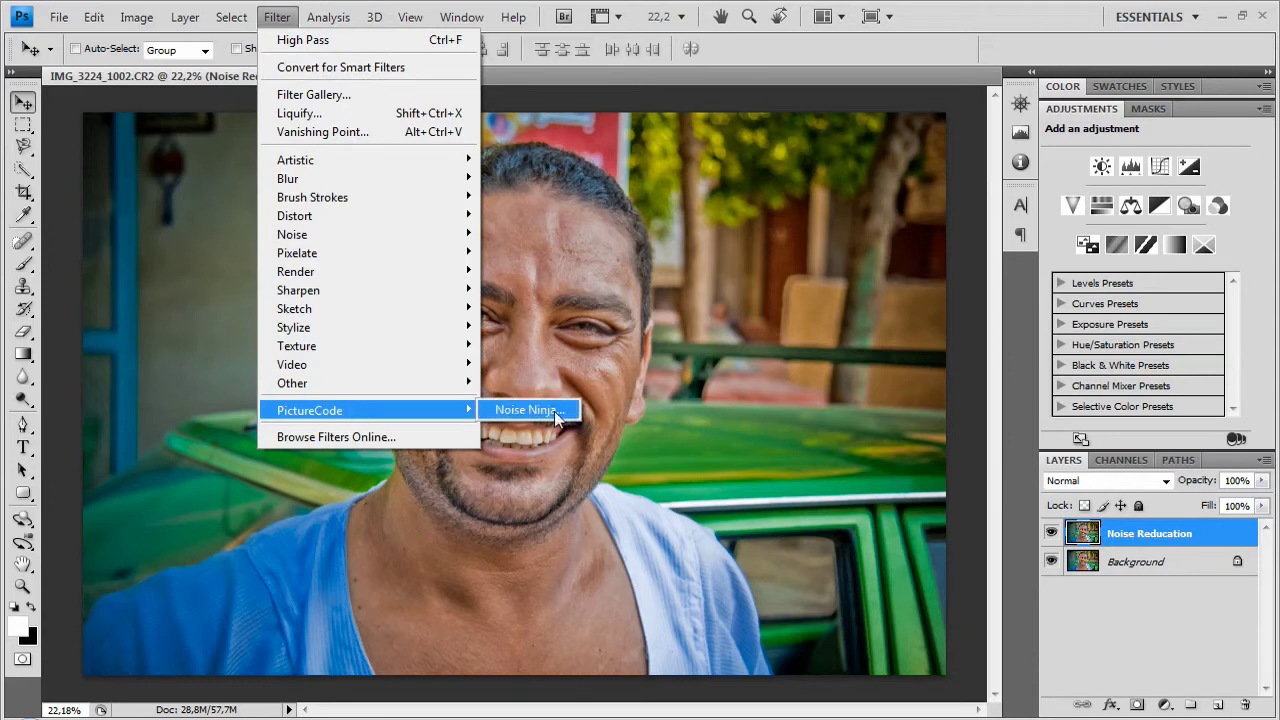
# - Run Noise Ninja with automatic noise profiling on the Noise Reducation layer
pyautogui.moveTo(309, 410)
pyautogui.click(530, 411)
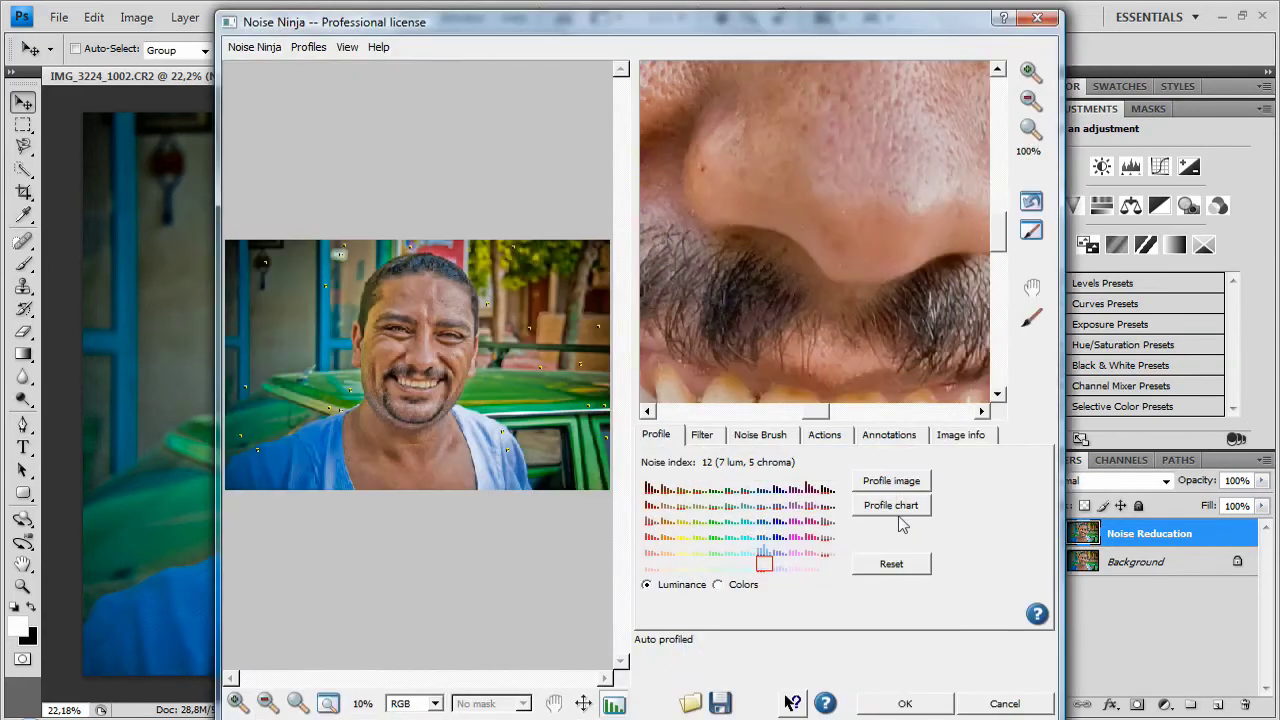
pyautogui.click(903, 483)
pyautogui.click(905, 703)
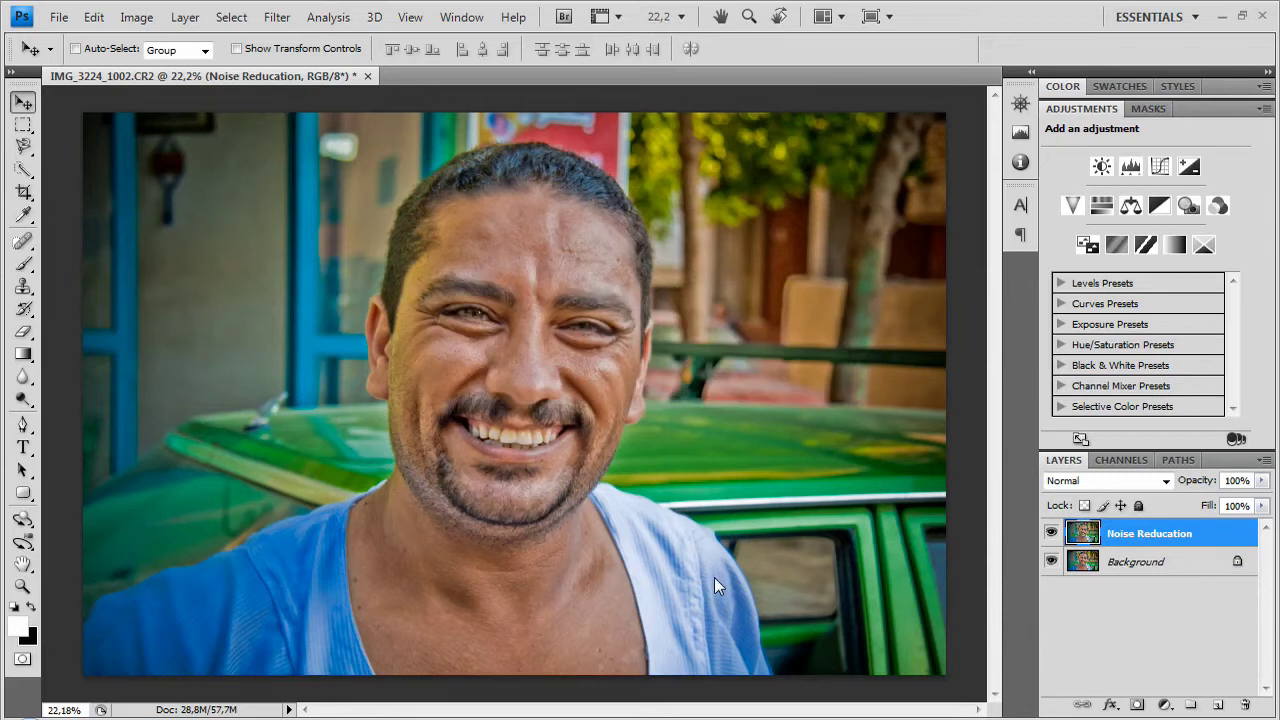
pyautogui.rightClick(1133, 538)
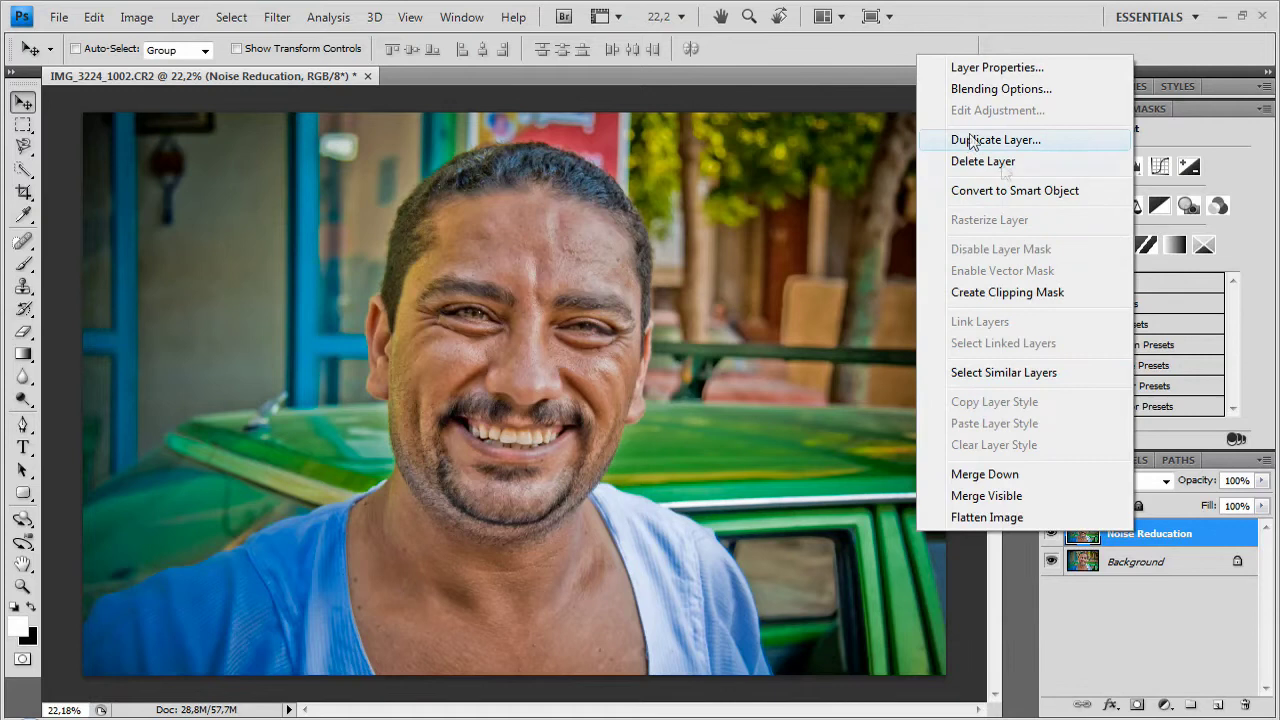
# - Duplicate the Noise Reducation layer and rename the copy 'High Pass'
pyautogui.click(1183, 548)
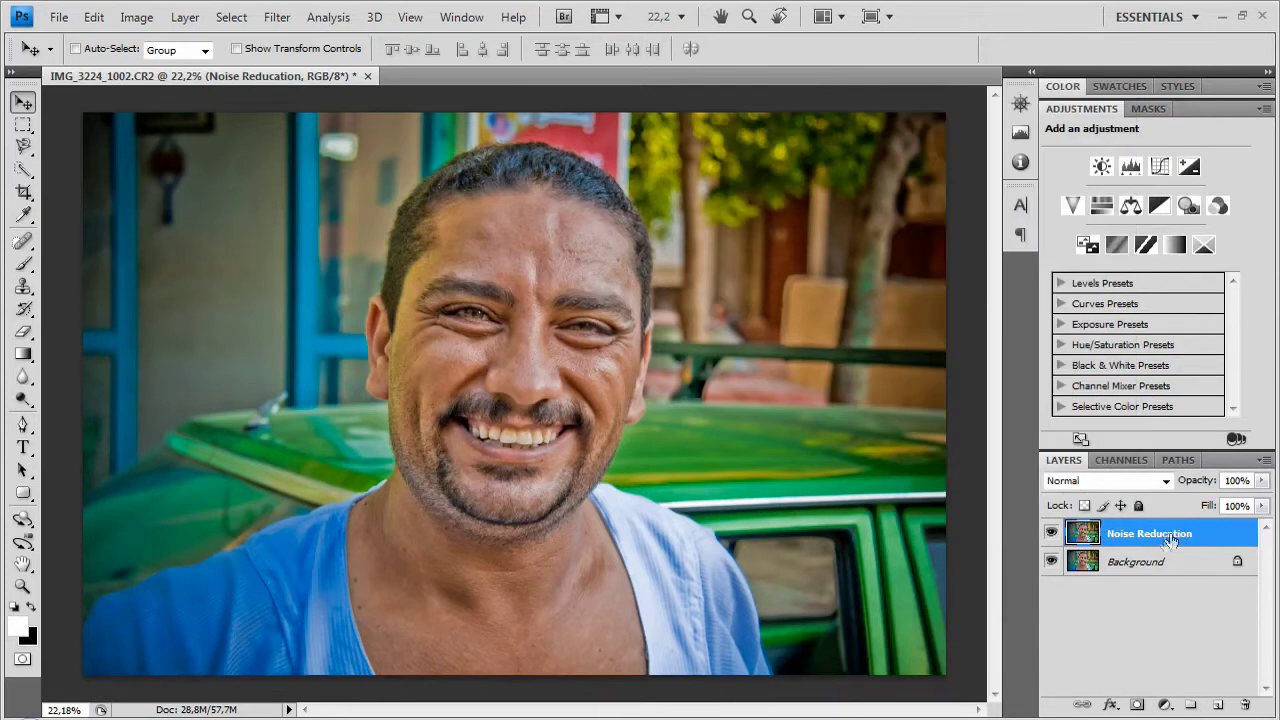
pyautogui.moveTo(1125, 540); pyautogui.dragTo(1219, 710)
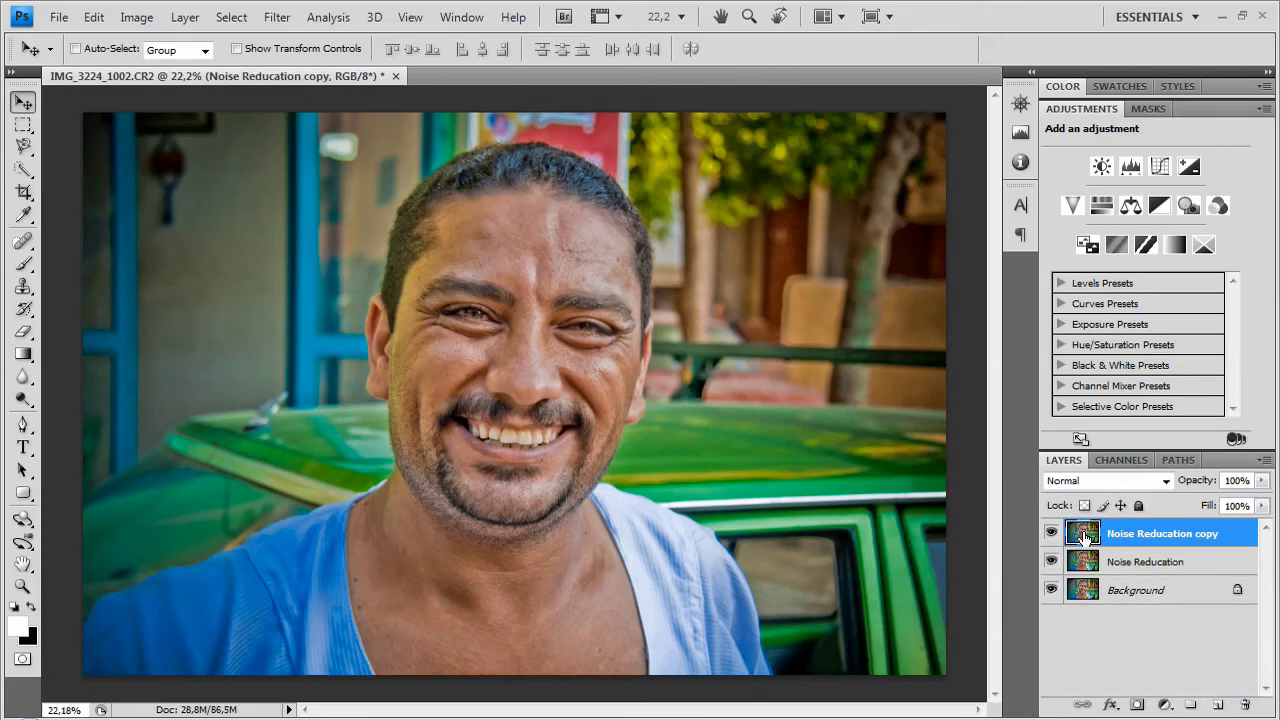
pyautogui.doubleClick(1126, 532)
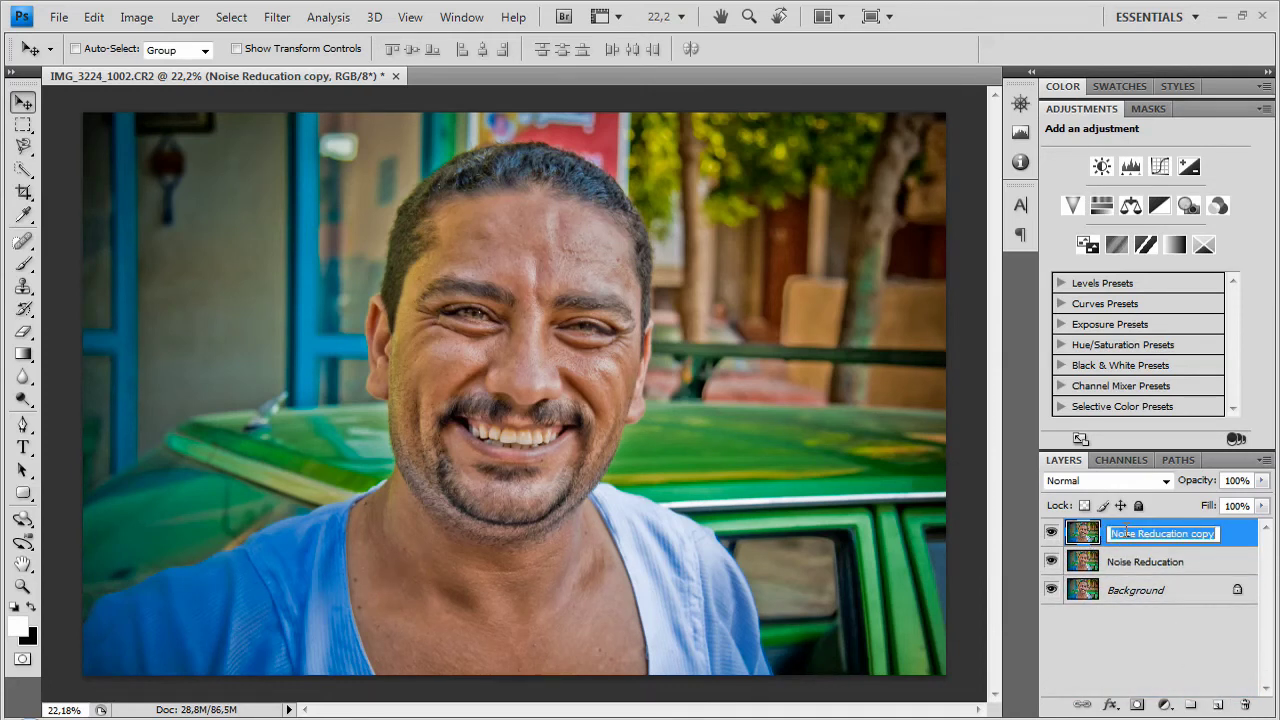
pyautogui.write('High')
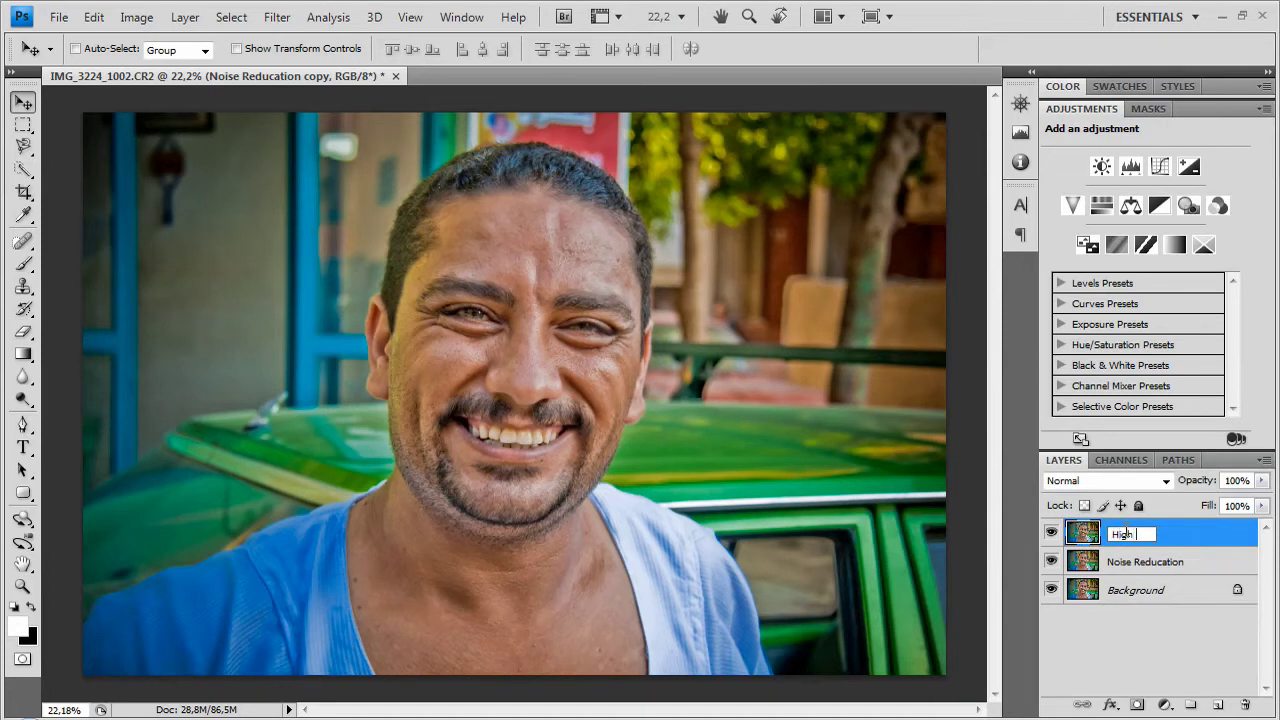
pyautogui.write('s')
pyautogui.press('Return')
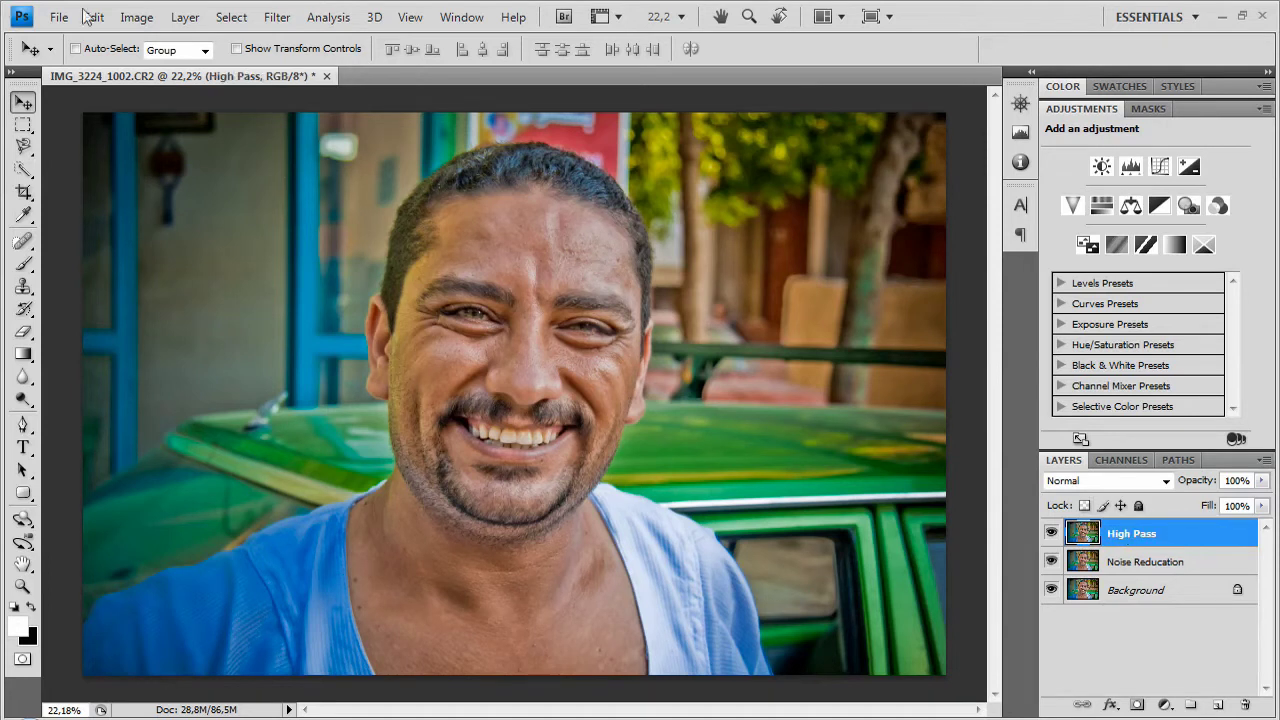
pyautogui.click(277, 17)
pyautogui.moveTo(309, 410)
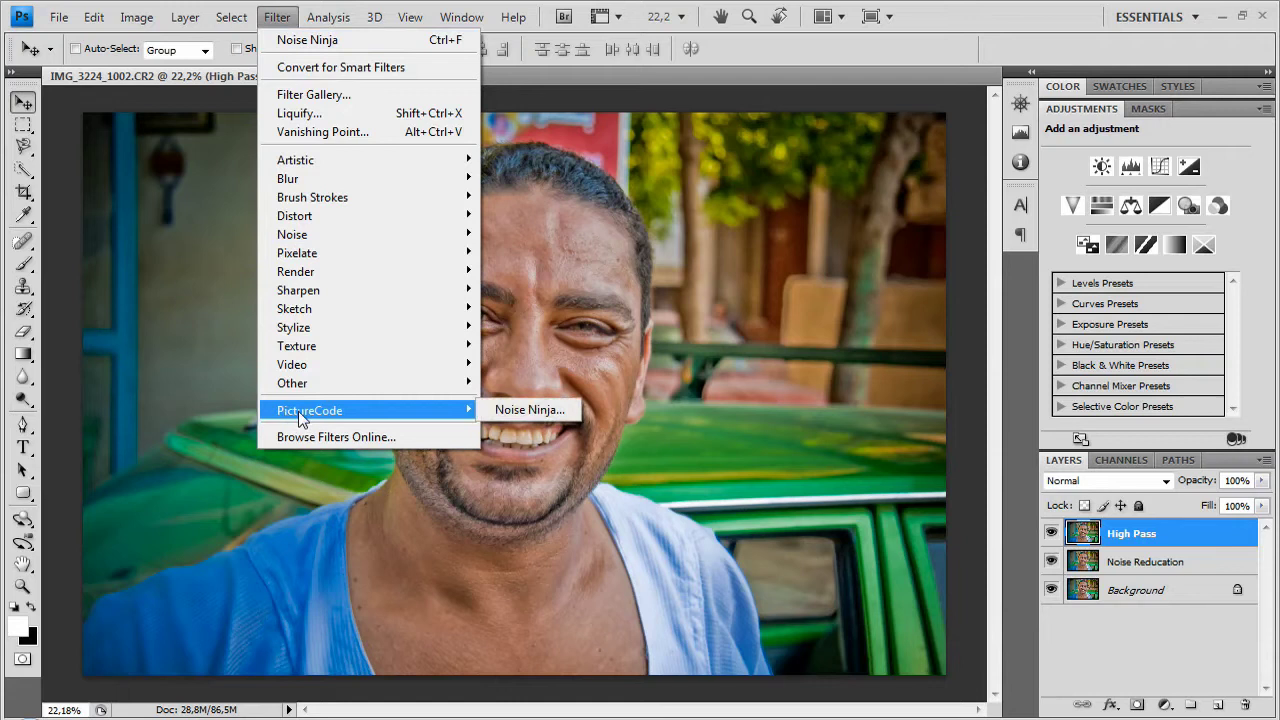
# - Apply a 10-pixel High Pass filter and set the layer's blend mode to Hard Light
pyautogui.click(1171, 540)
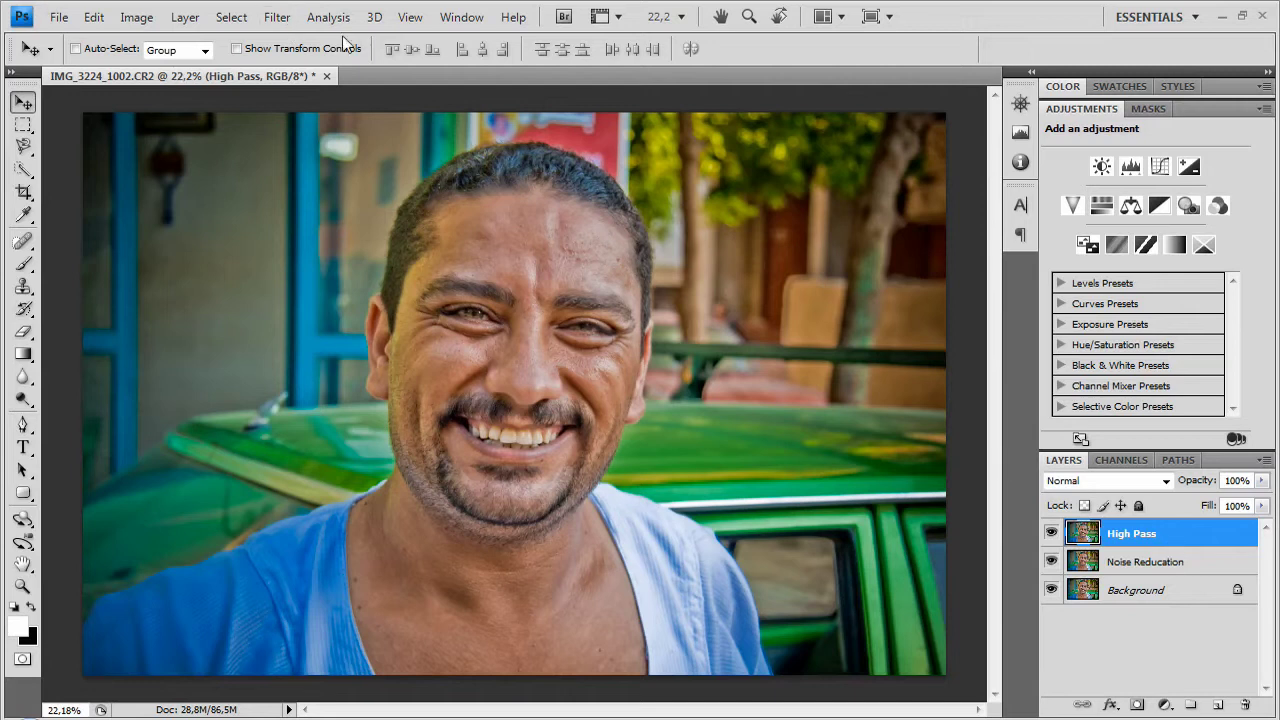
pyautogui.click(277, 17)
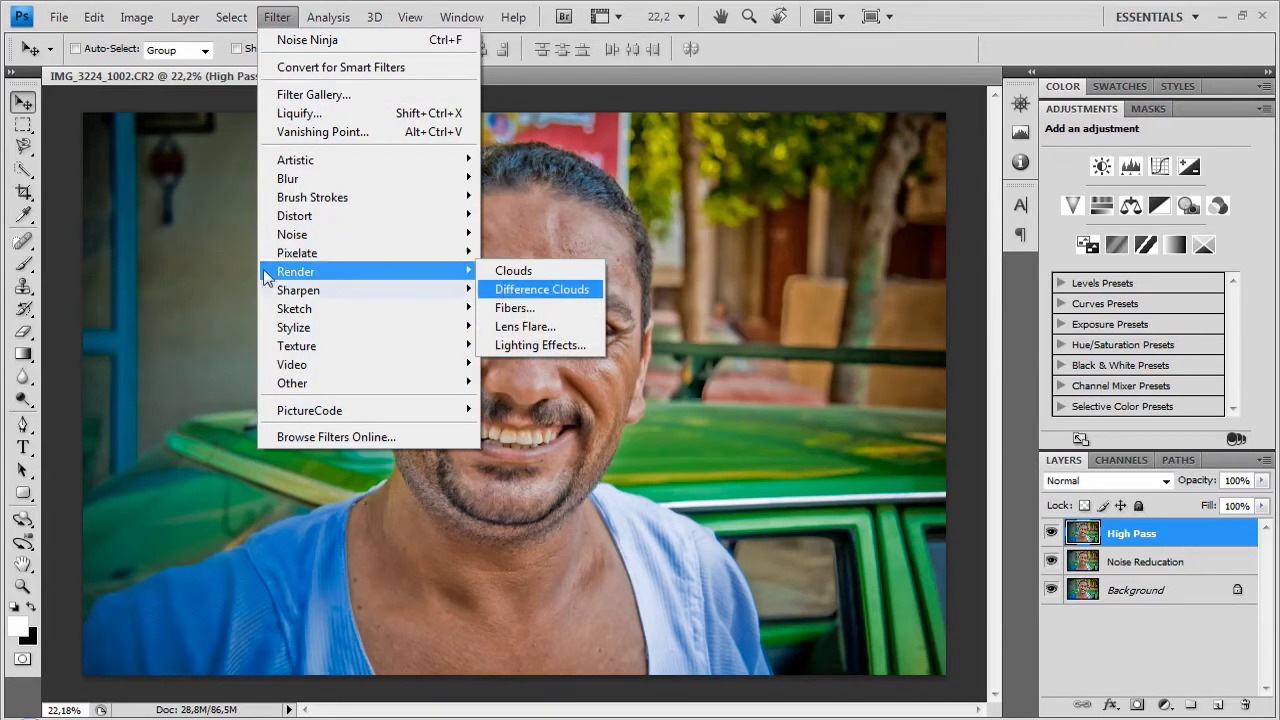
pyautogui.moveTo(298, 290)
pyautogui.moveTo(292, 383)
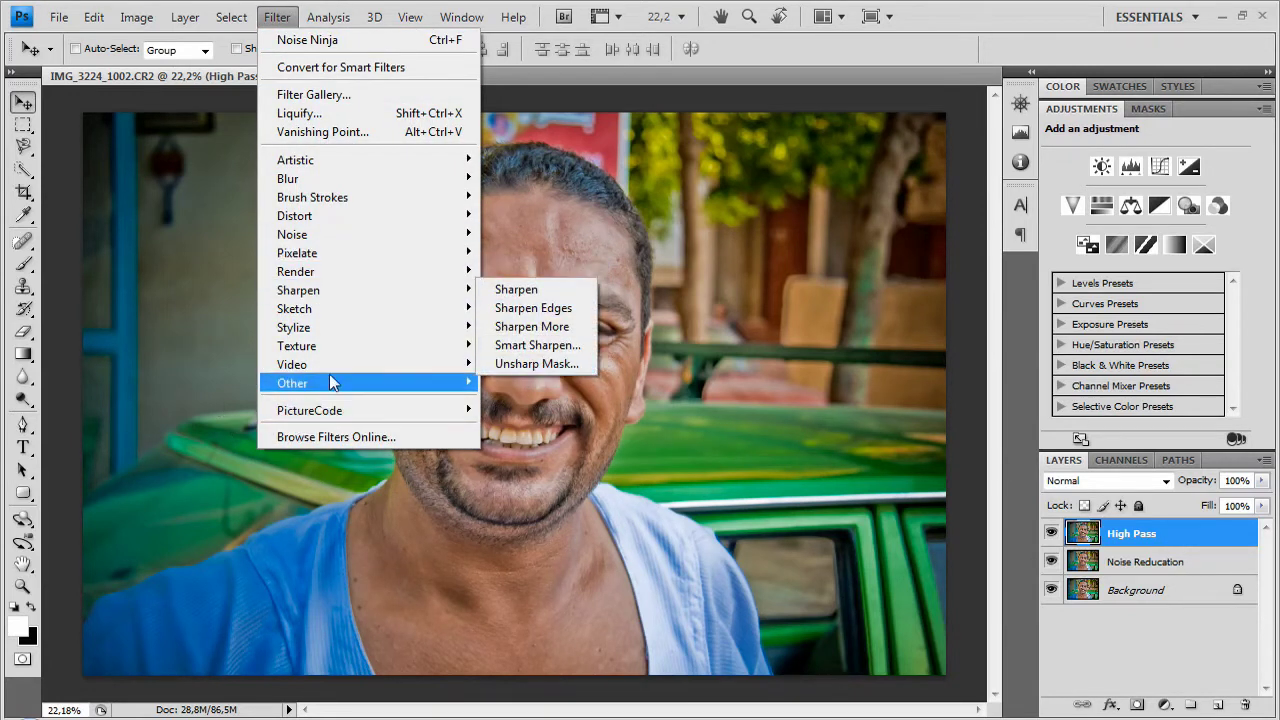
pyautogui.click(540, 403)
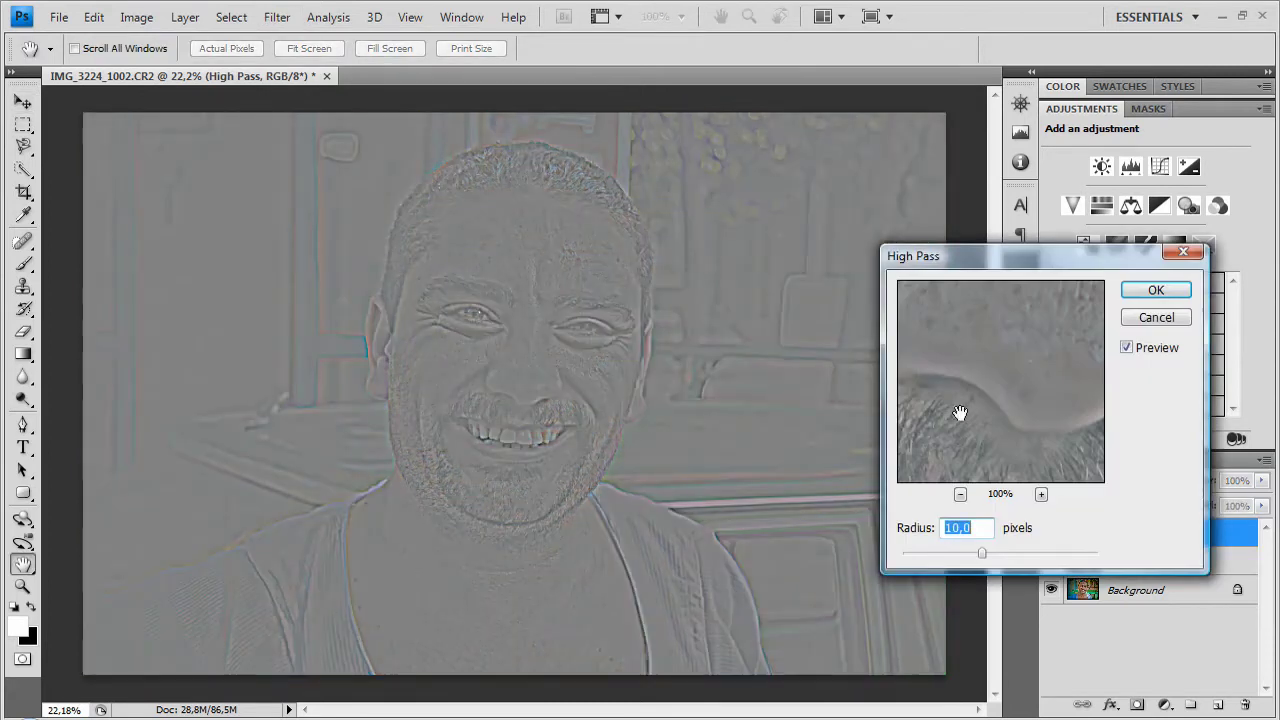
pyautogui.click(1155, 291)
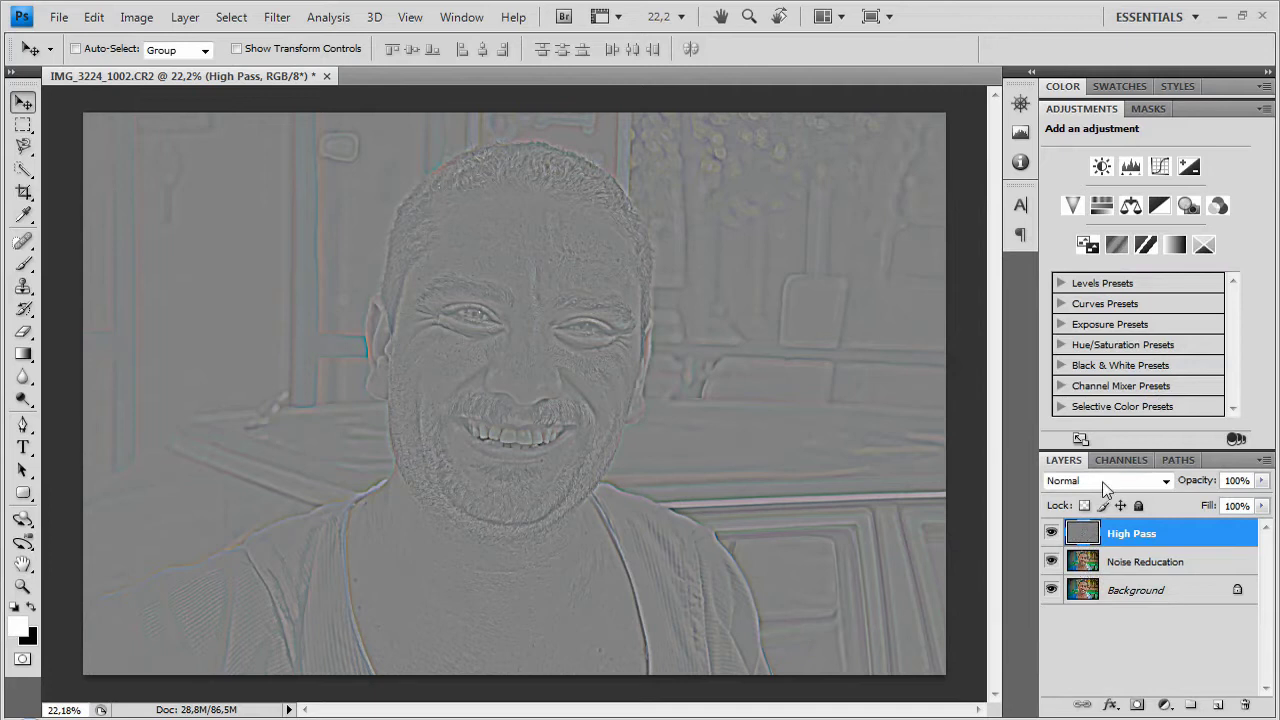
pyautogui.click(1104, 484)
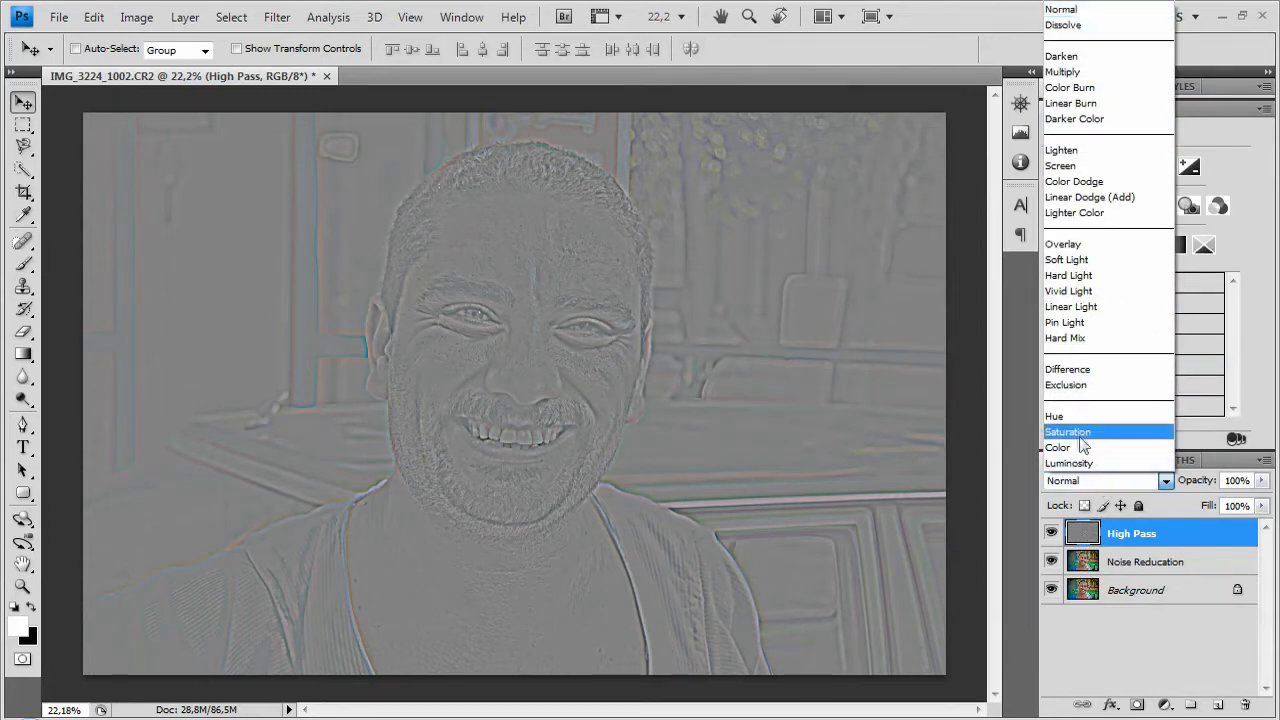
pyautogui.click(1105, 276)
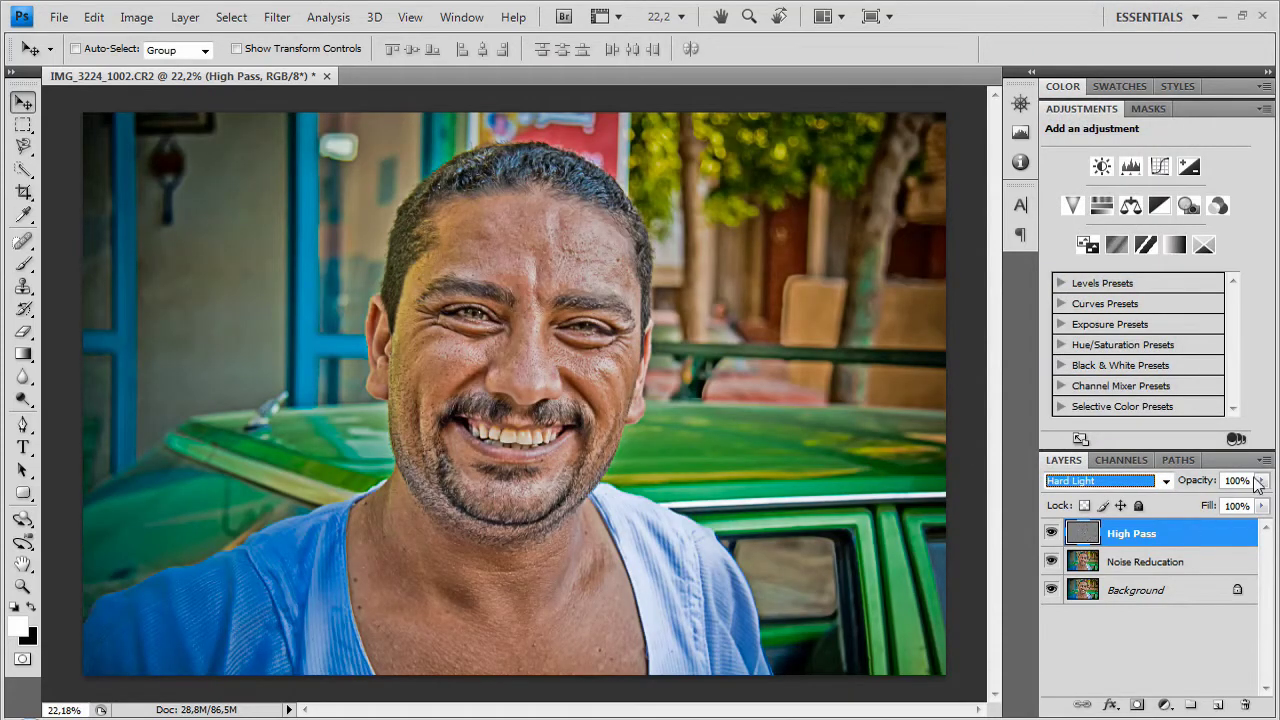
pyautogui.click(1240, 480)
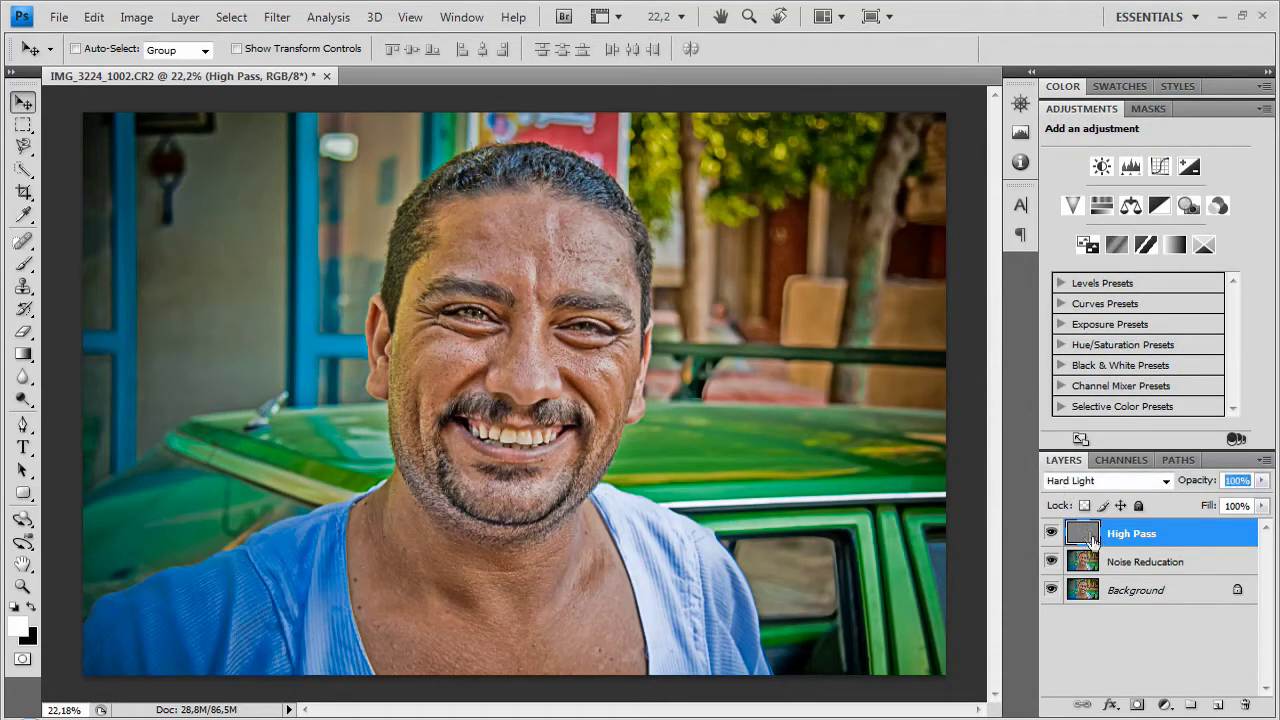
# - Delete the existing High Pass layer
pyautogui.click(1140, 562)
pyautogui.click(1133, 537)
pyautogui.rightClick(1085, 541)
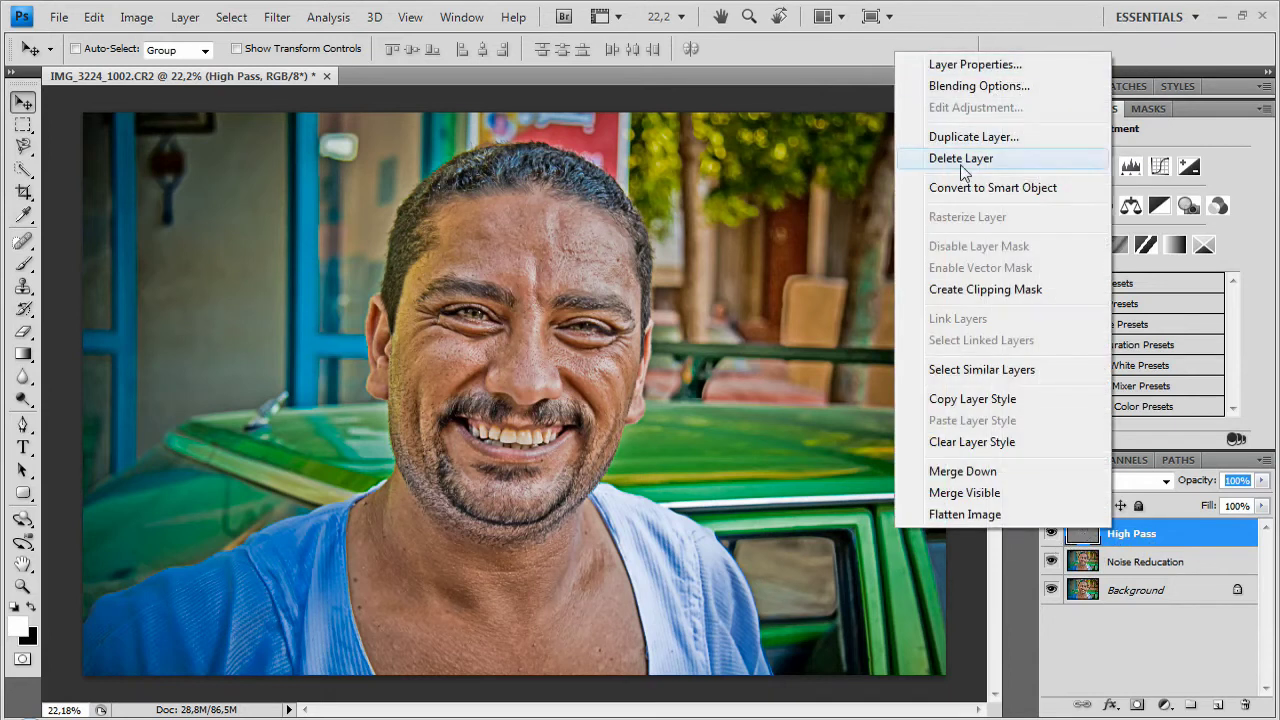
pyautogui.click(925, 163)
# - Duplicate the Noise Reducation layer again and name the copy 'High Pass'
pyautogui.hotkey('ctrl', 'j')
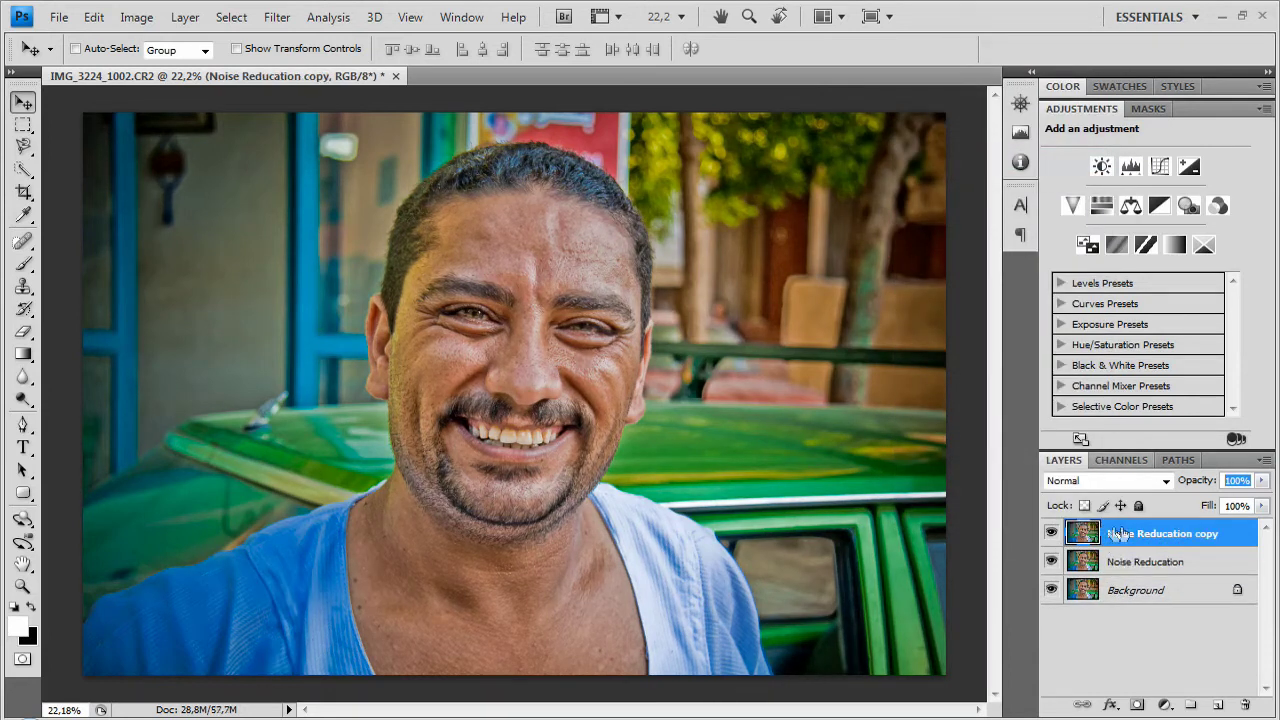
pyautogui.doubleClick(1115, 534)
pyautogui.write('High Pas')
pyautogui.write('s')
pyautogui.press('Return')
# - Apply High Pass at radius 10, blend in Hard Light, and set opacity to 70%
pyautogui.click(277, 17)
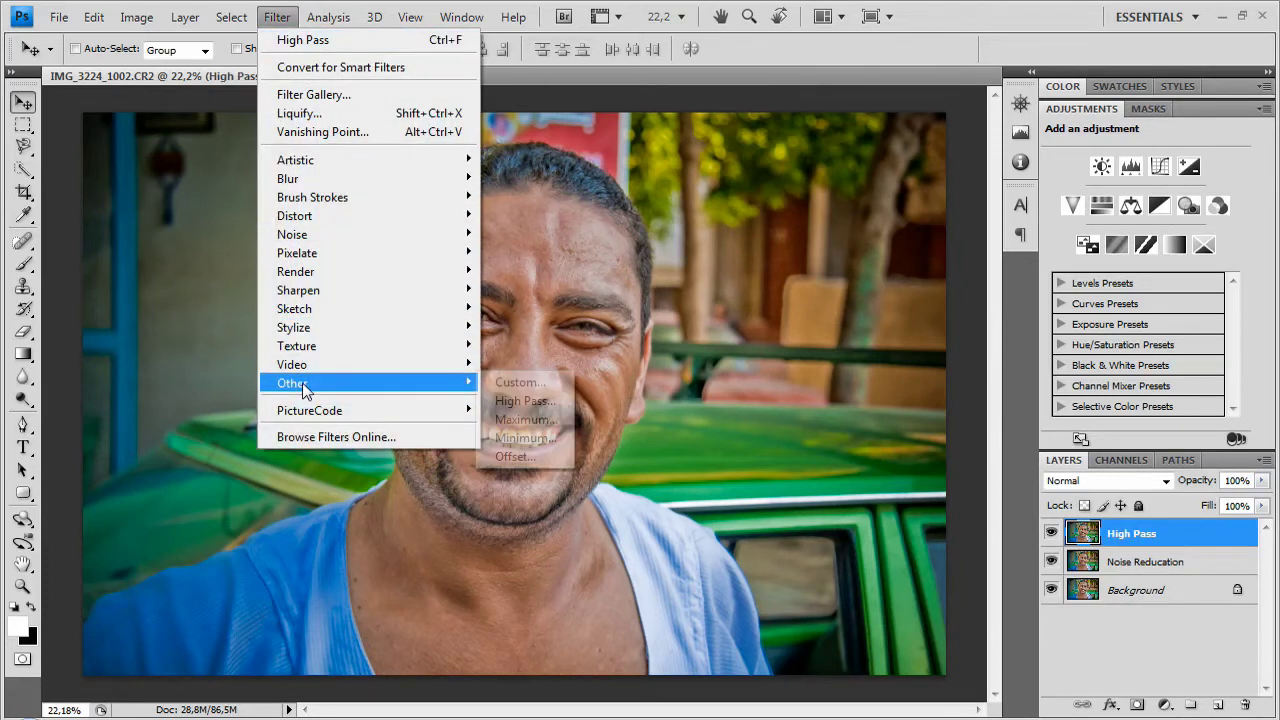
pyautogui.click(522, 401)
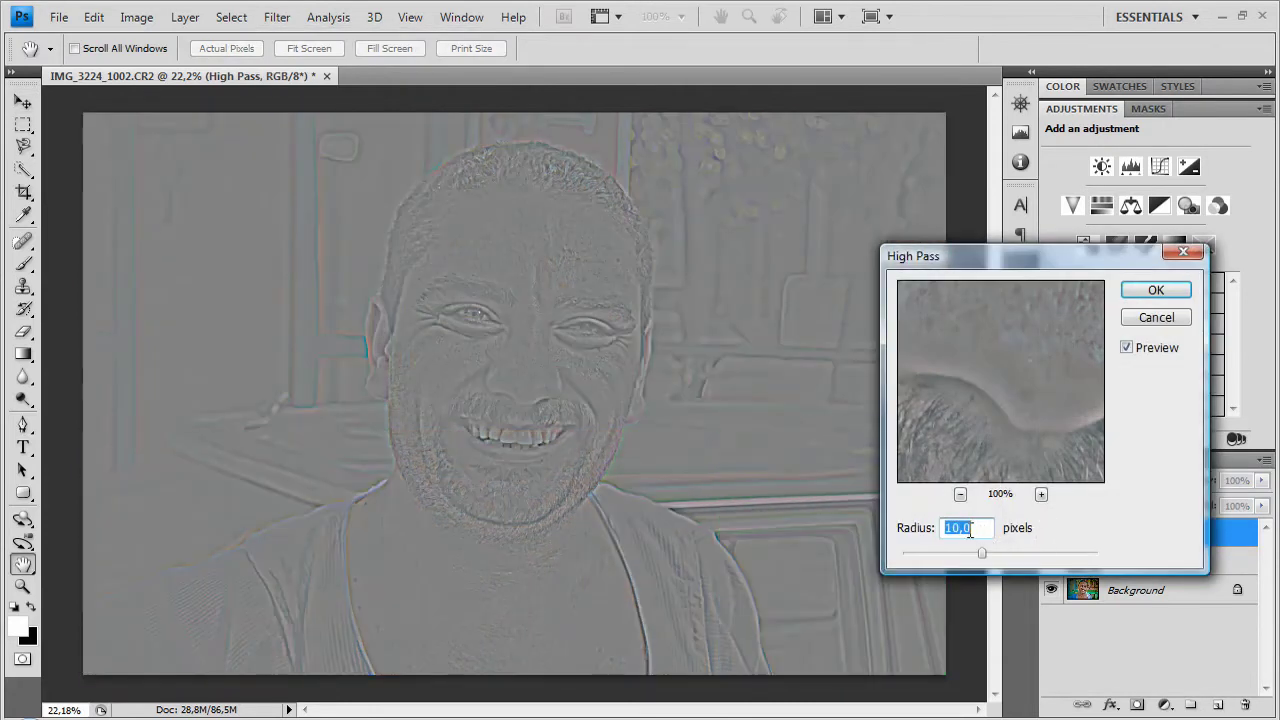
pyautogui.write('10')
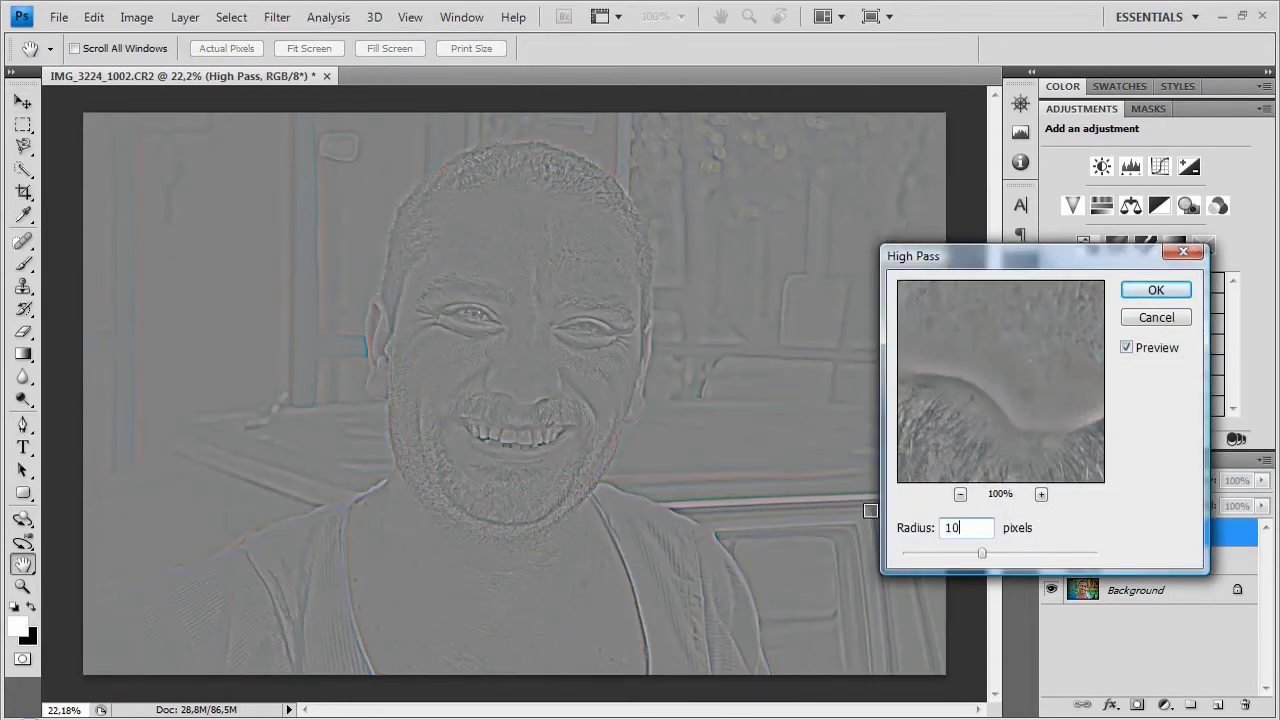
pyautogui.click(1152, 290)
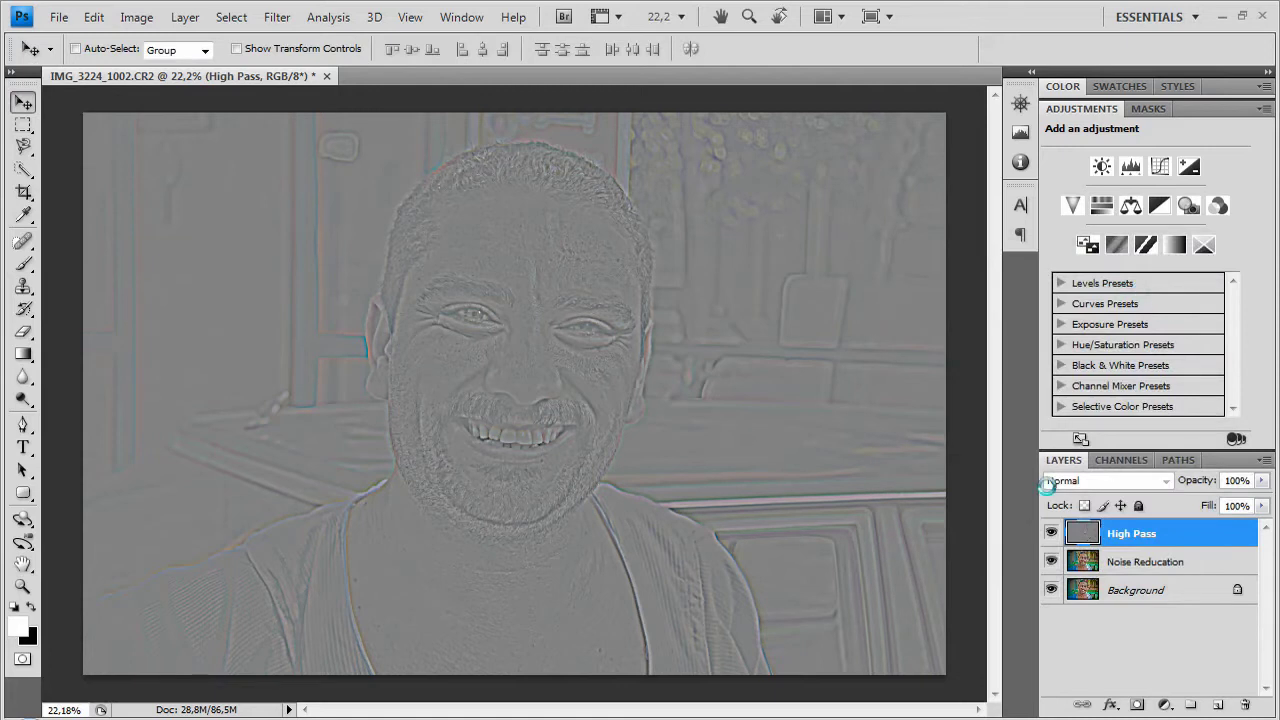
pyautogui.click(1098, 481)
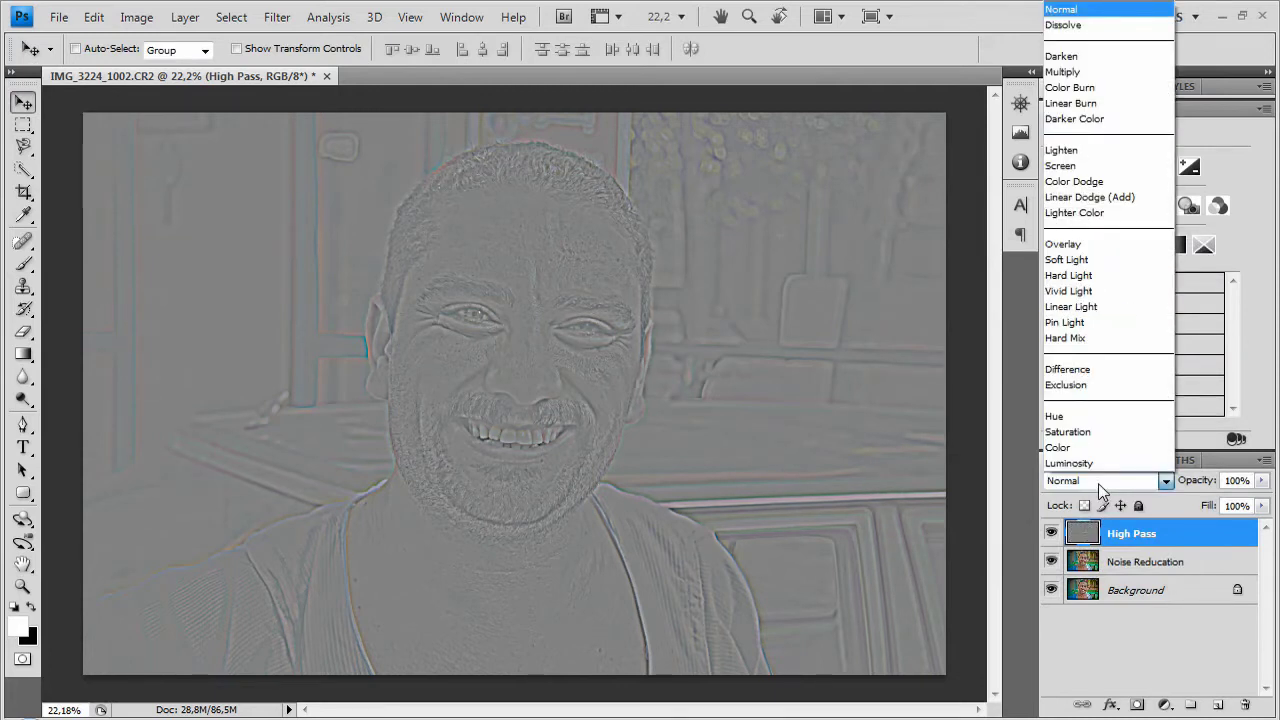
pyautogui.click(1069, 275)
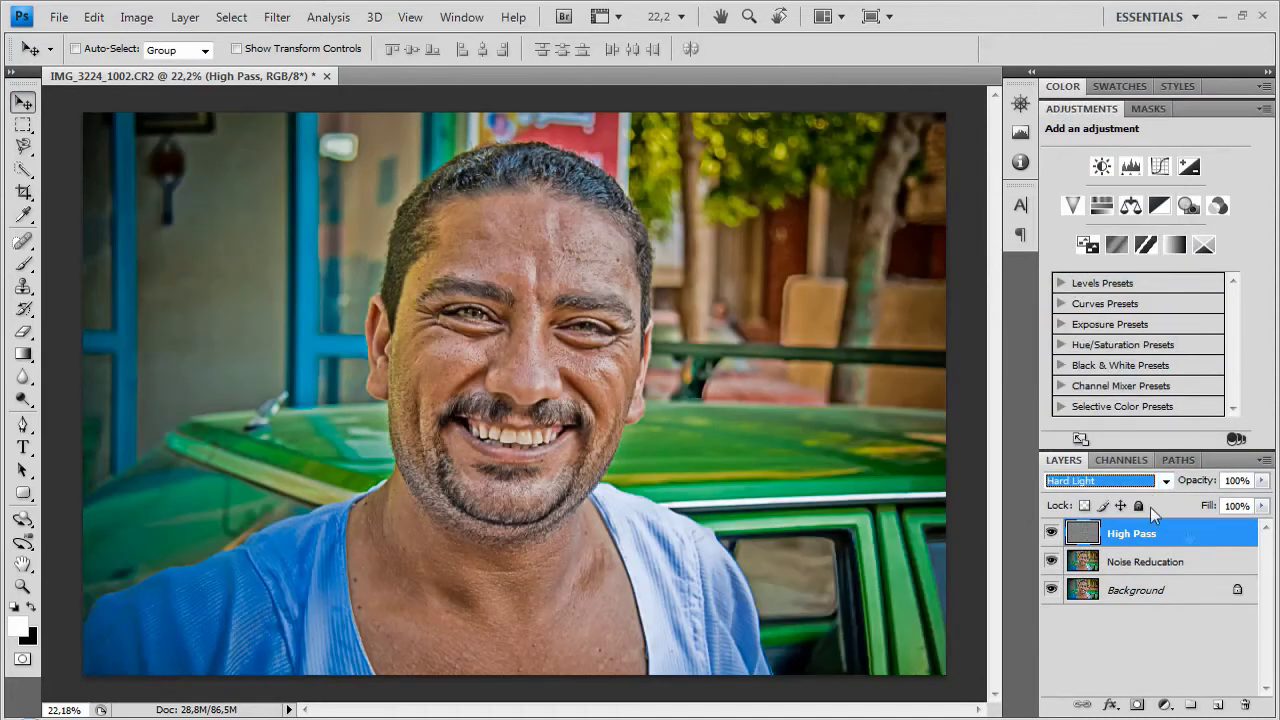
pyautogui.click(1246, 481)
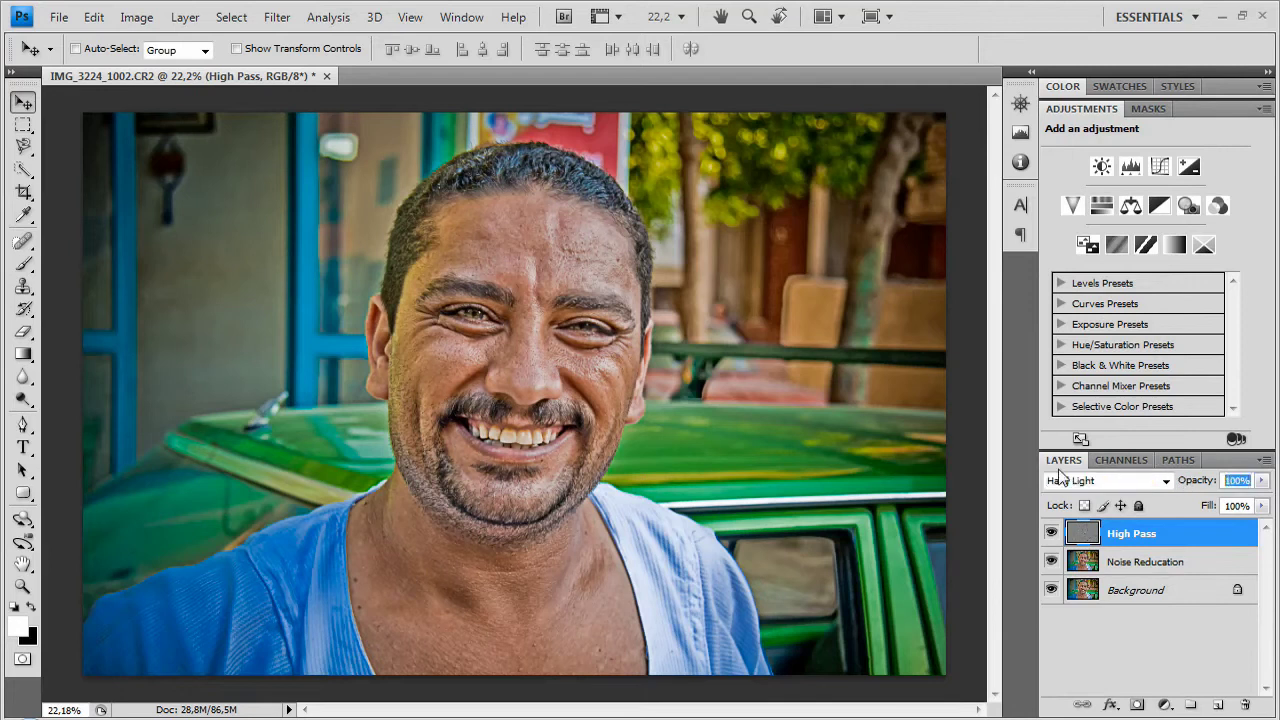
pyautogui.write('80')
pyautogui.write('70')
# - Add a layer mask to the High Pass layer and invert it to solid black
pyautogui.click(1137, 706)
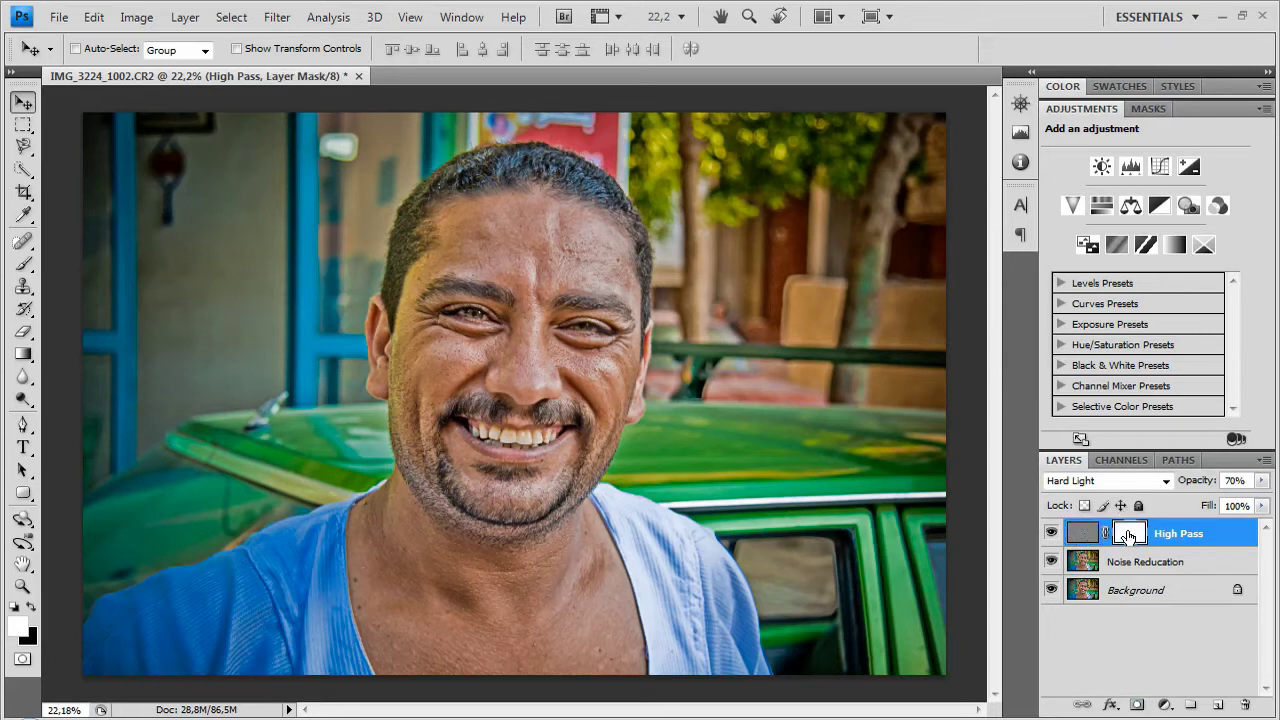
pyautogui.hotkey('ctrl', 'i')
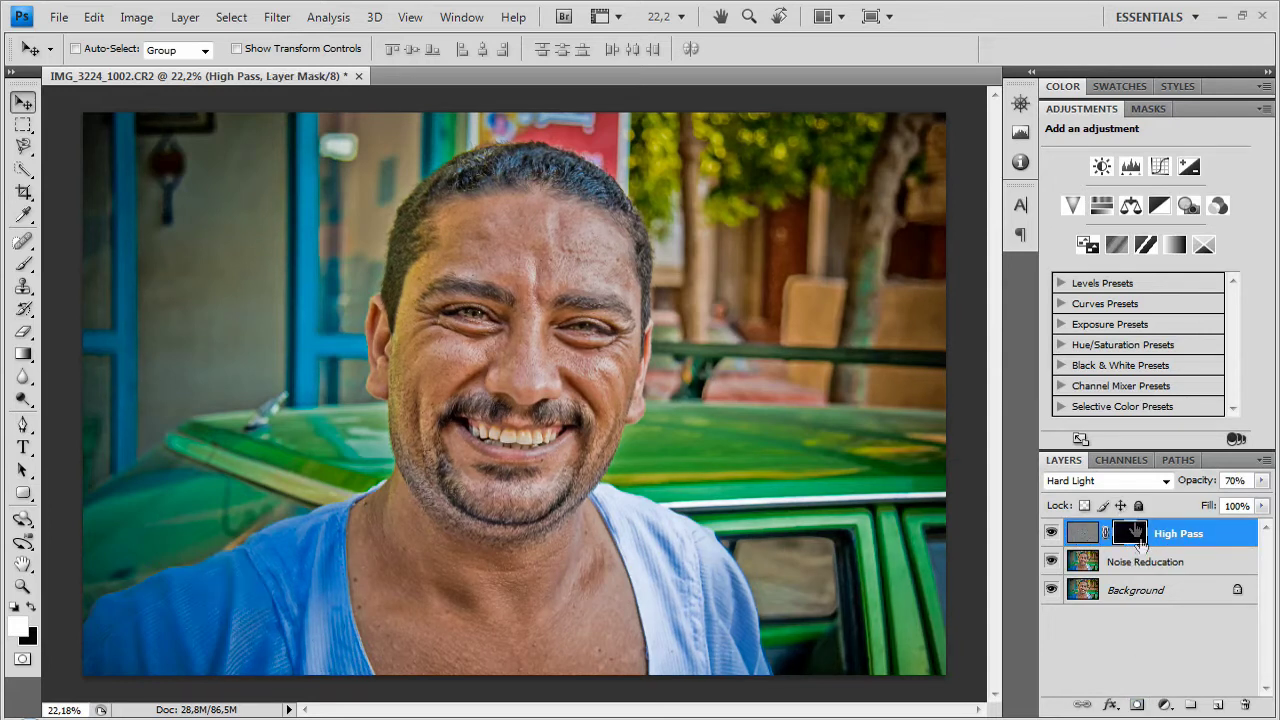
pyautogui.click(22, 263)
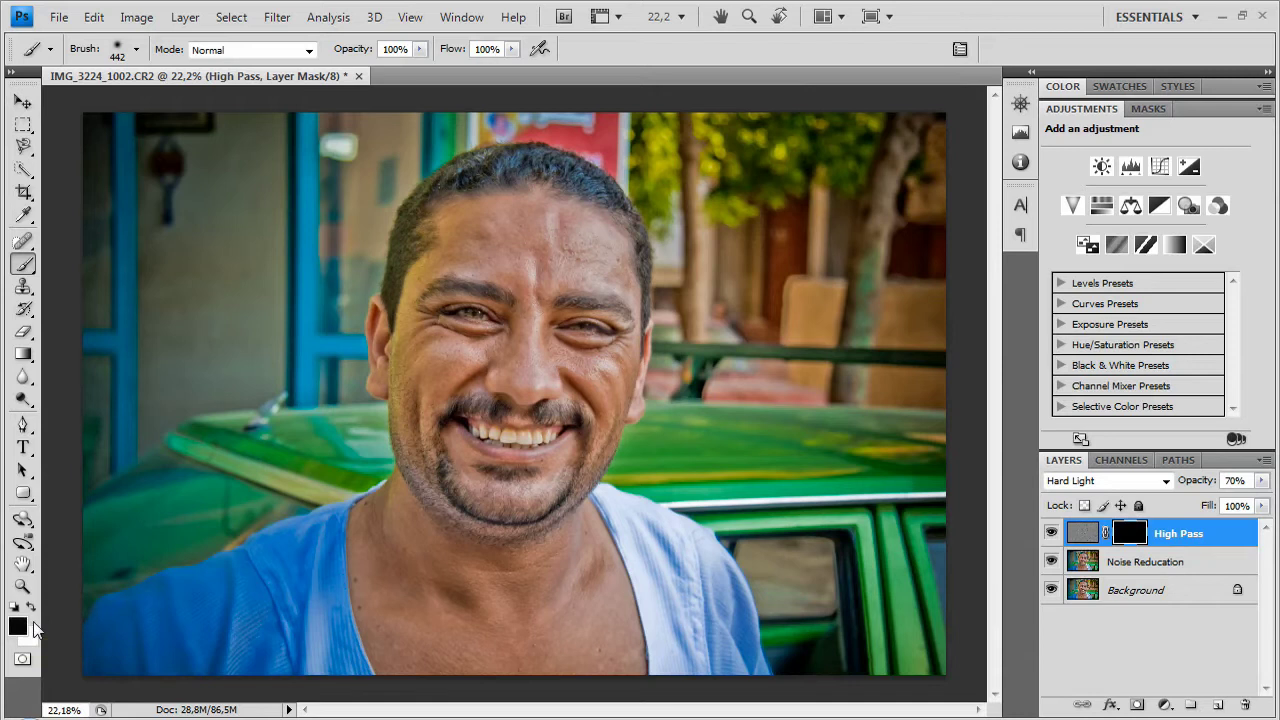
# - Set white as the painting colour and a Normal-mode brush of 401 px with 0% hardness
pyautogui.press('x')
pyautogui.press('d')
pyautogui.press('x')
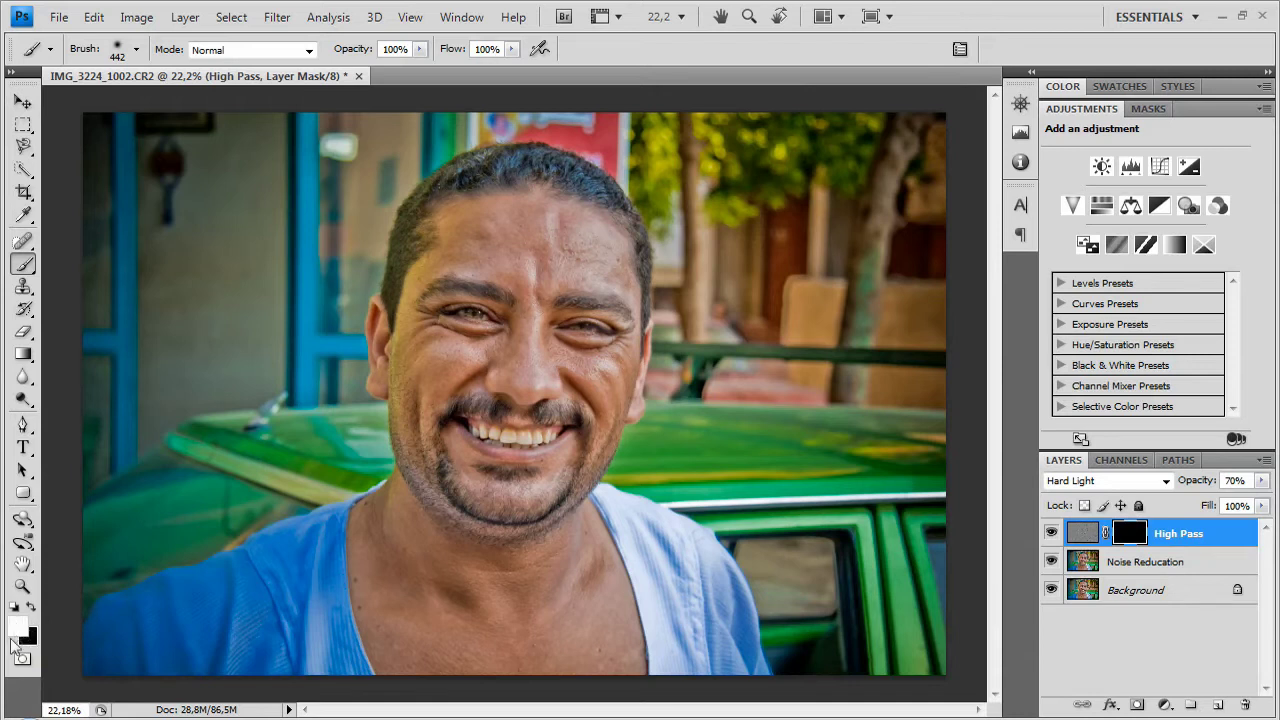
pyautogui.click(250, 50)
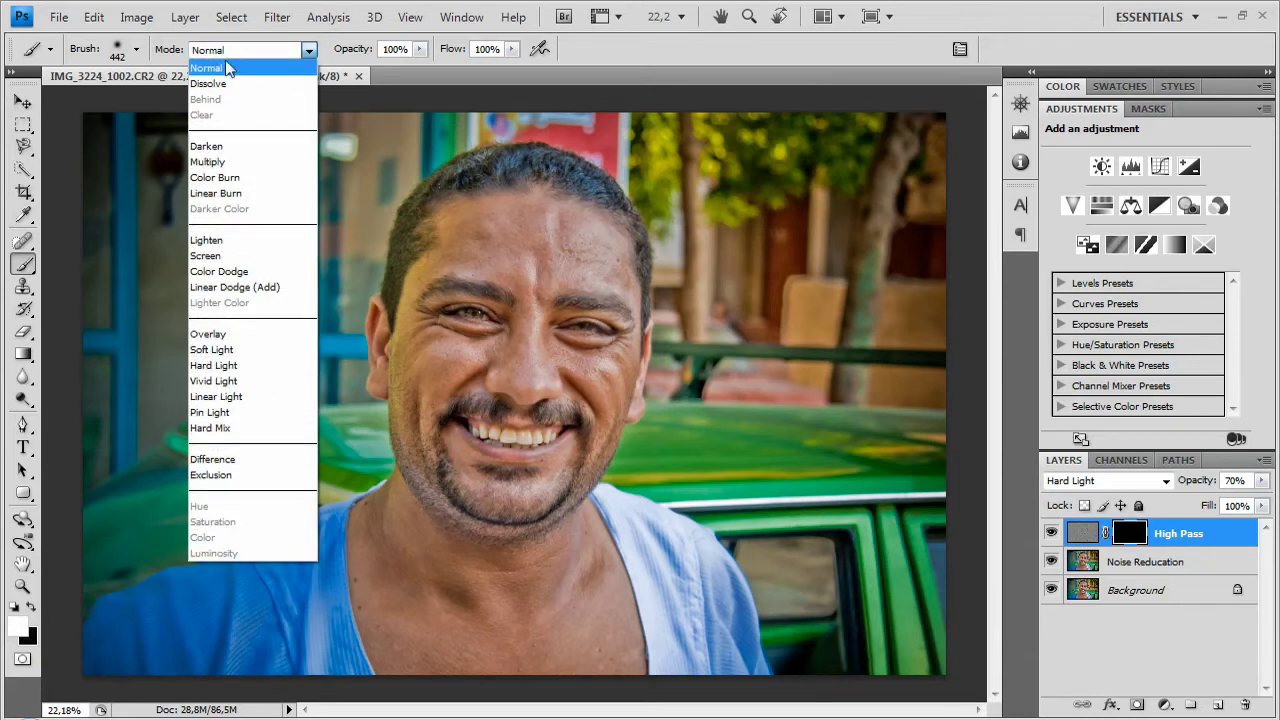
pyautogui.click(246, 60)
pyautogui.click(136, 49)
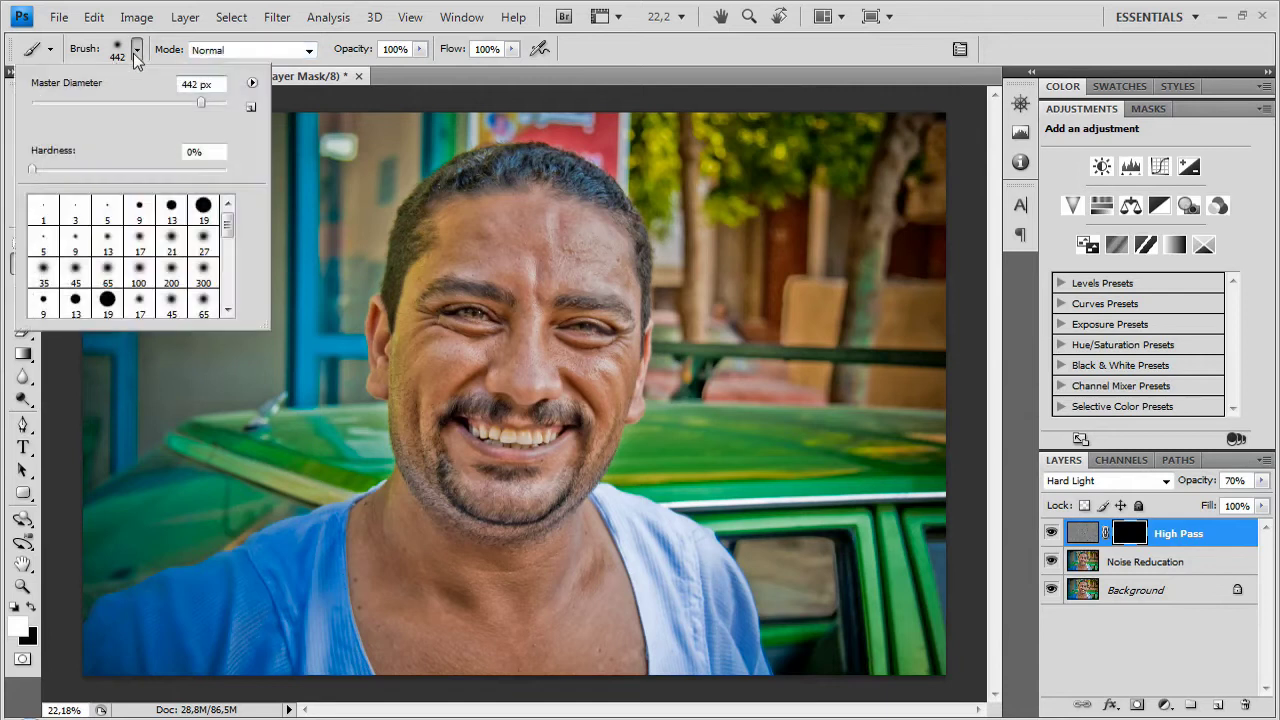
pyautogui.moveTo(199, 103); pyautogui.dragTo(196, 103)
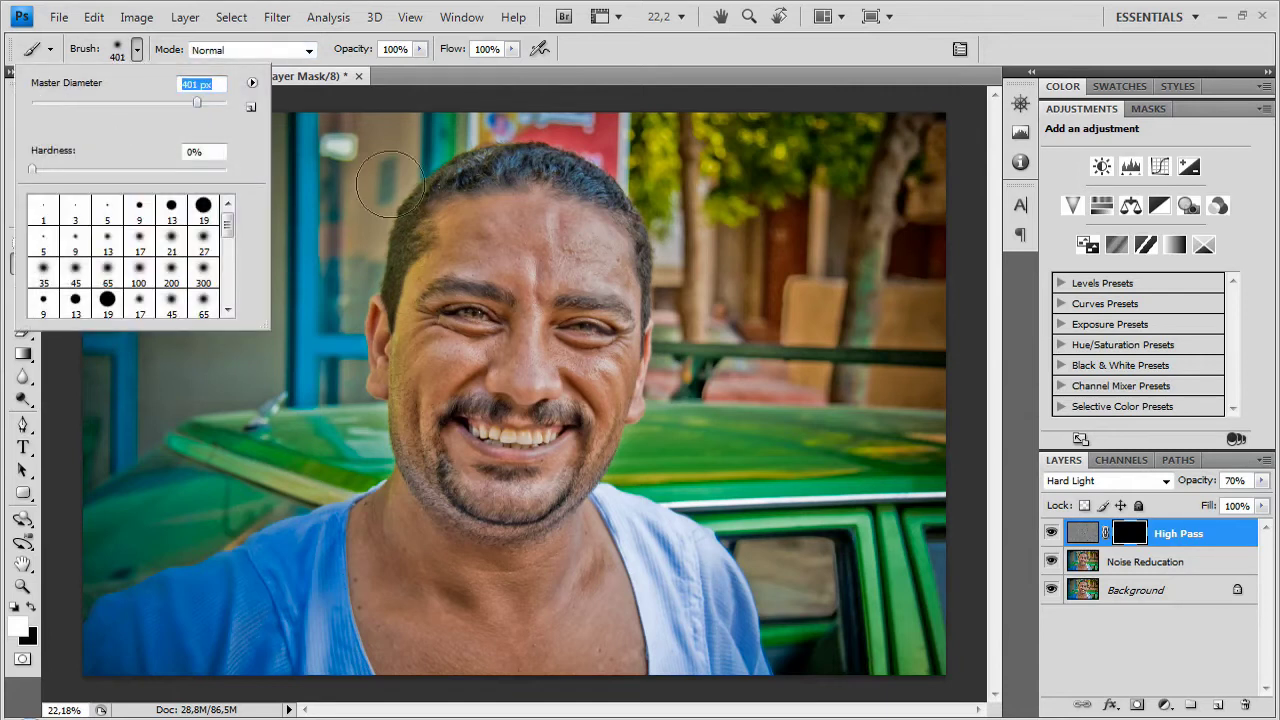
pyautogui.press('Return')
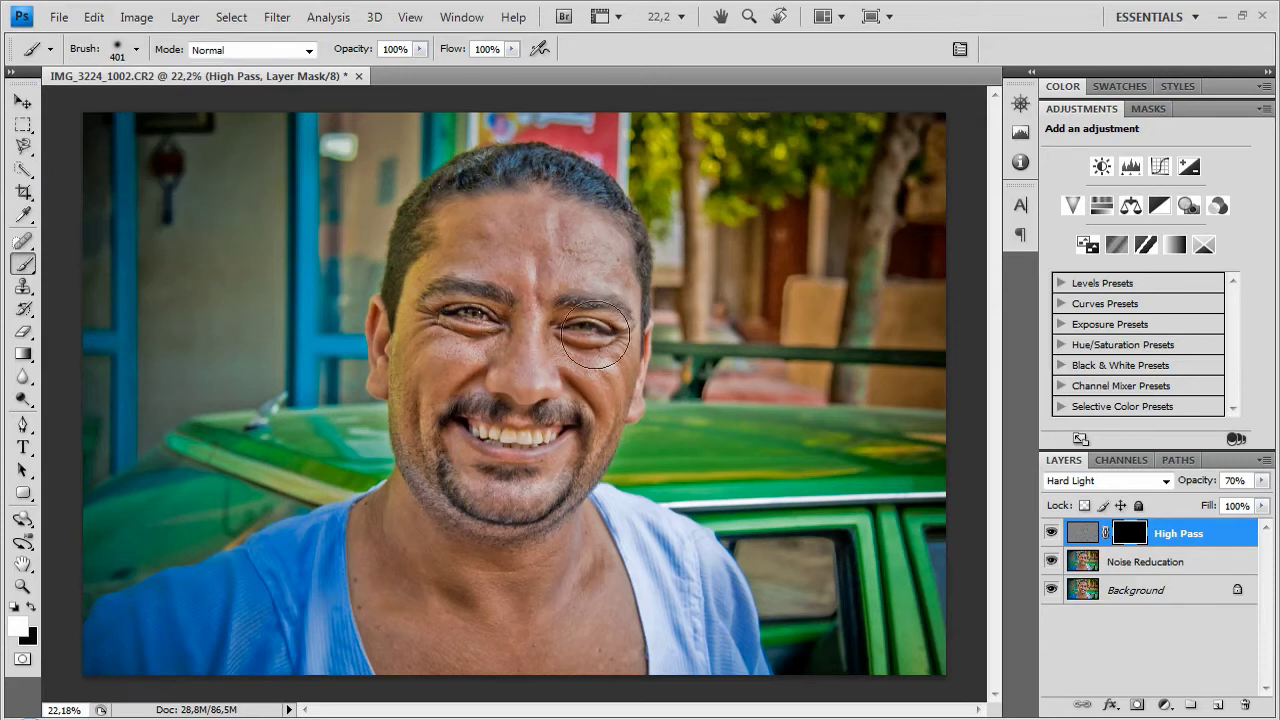
# - Paint white over the man on the mask and set the High Pass layer to 60% opacity
pyautogui.moveTo(548, 333); pyautogui.dragTo(600, 328)
pyautogui.click(1236, 480)
pyautogui.write('60')
pyautogui.press('Return')
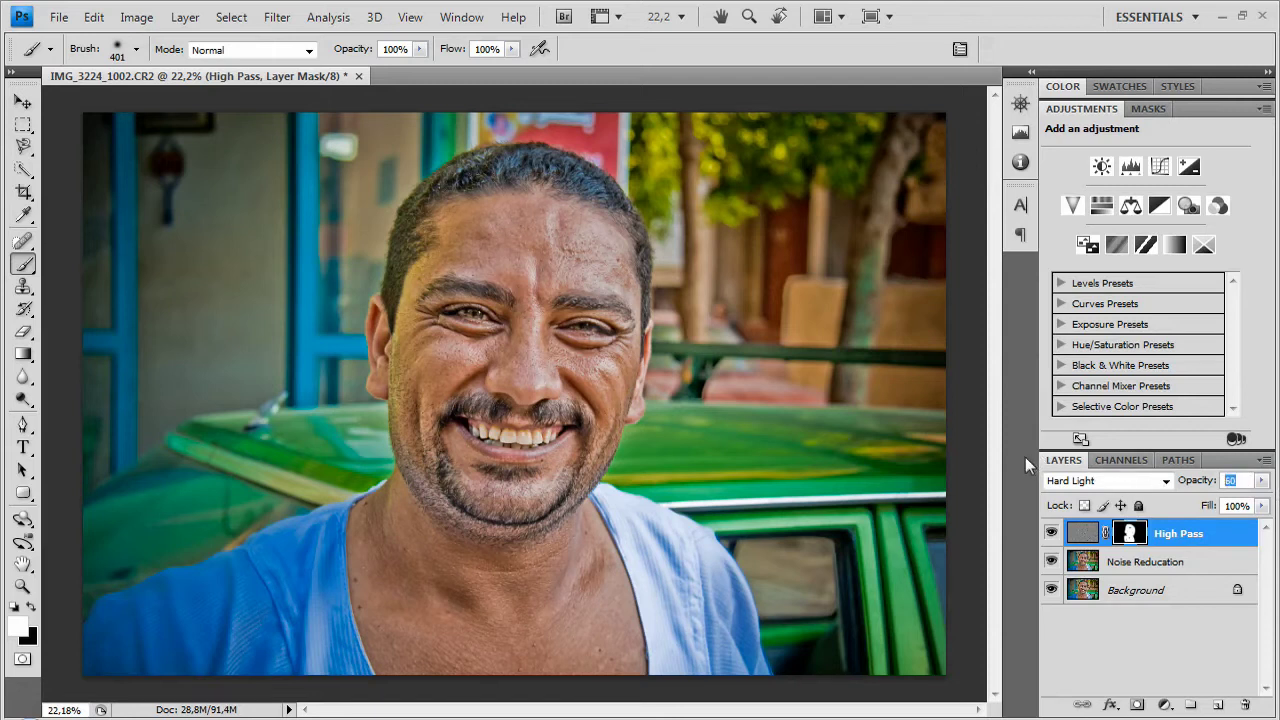
pyautogui.click(23, 101)
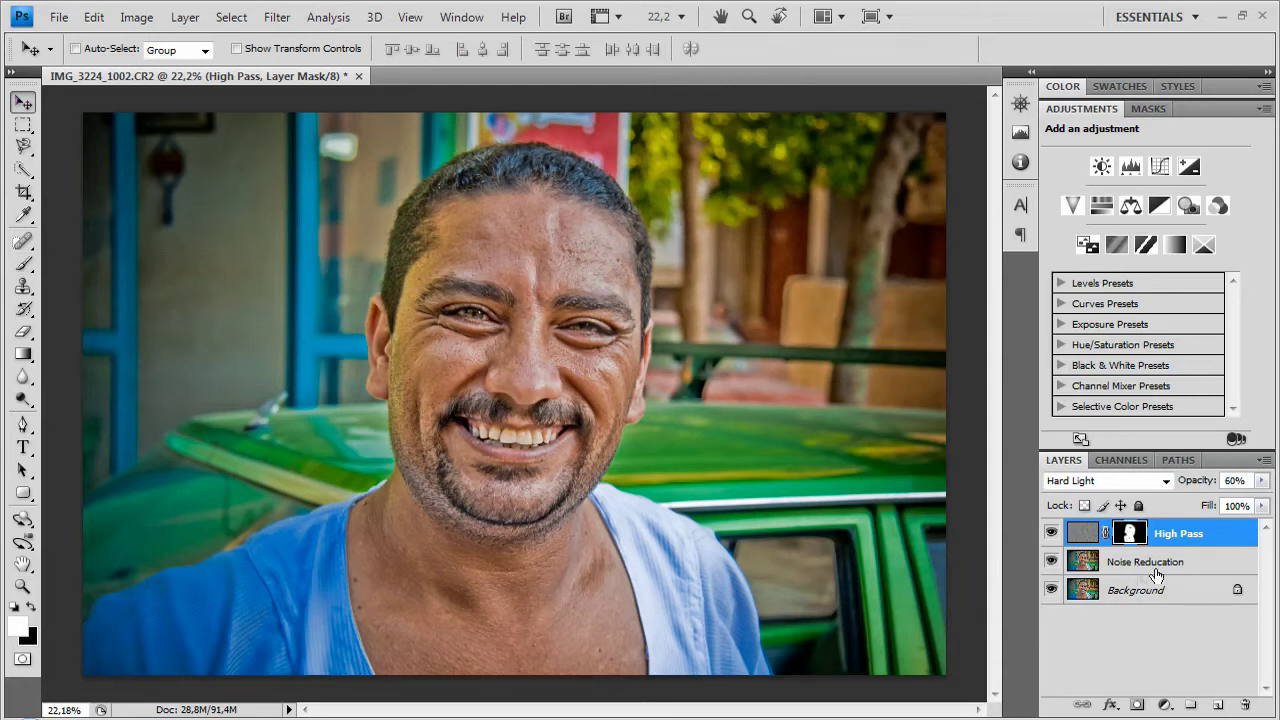
# - Add a Black & White adjustment layer above the Noise Reducation layer
pyautogui.click(1176, 660)
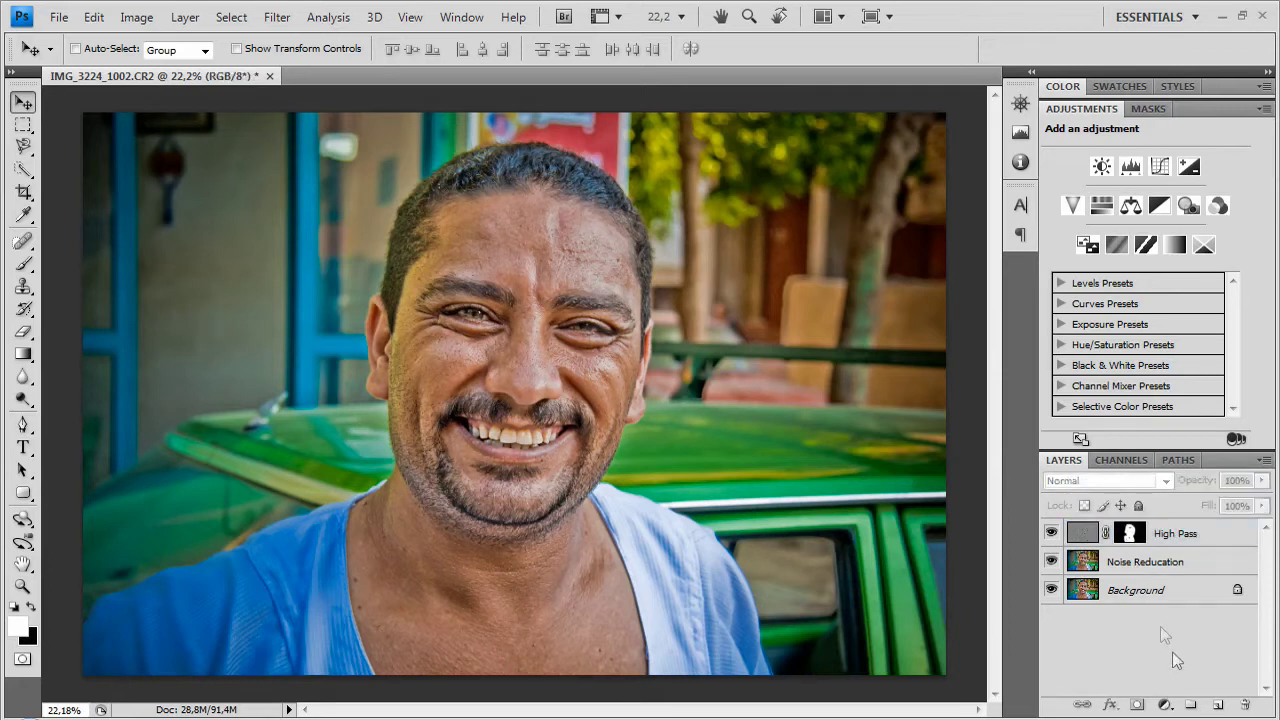
pyautogui.click(1150, 565)
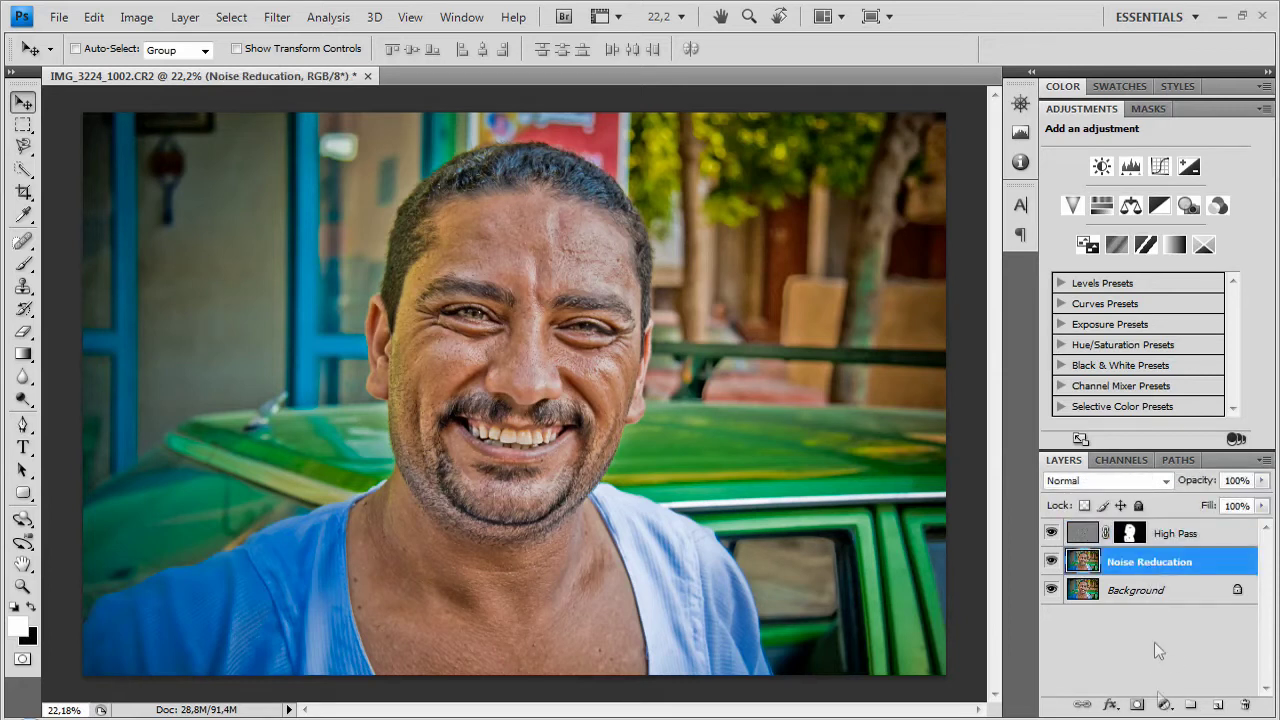
pyautogui.click(1166, 707)
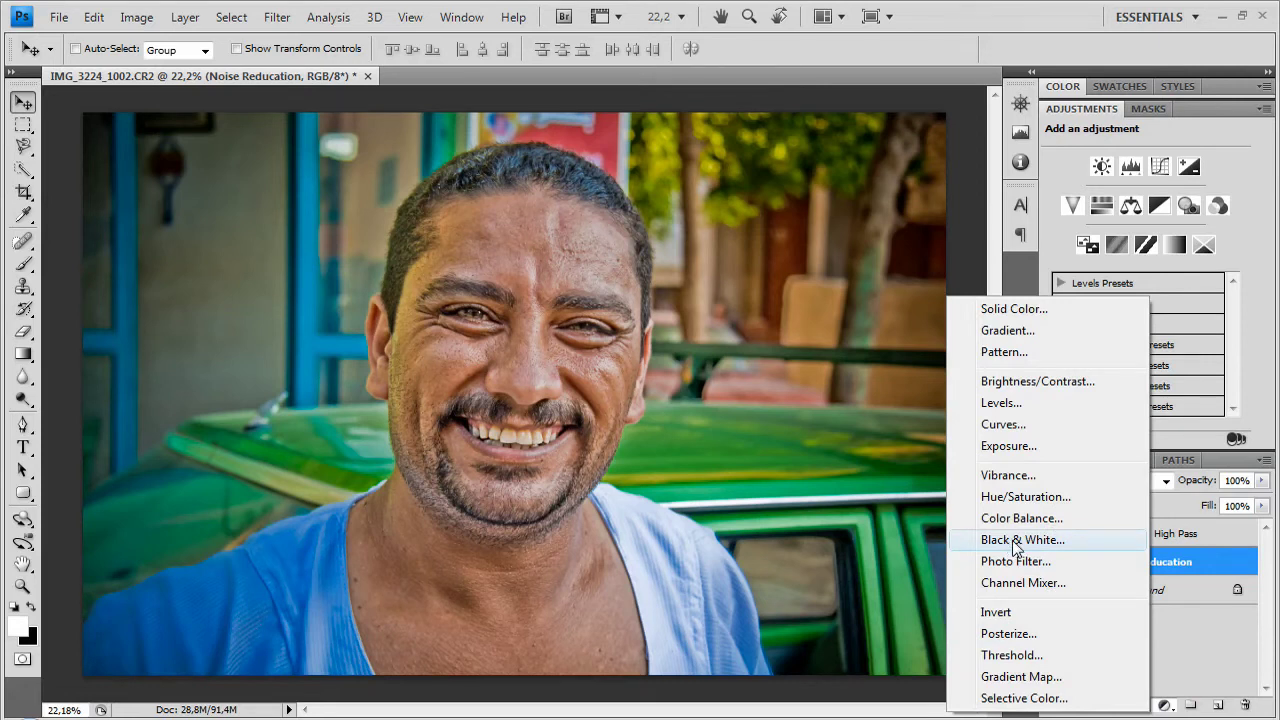
pyautogui.click(1016, 543)
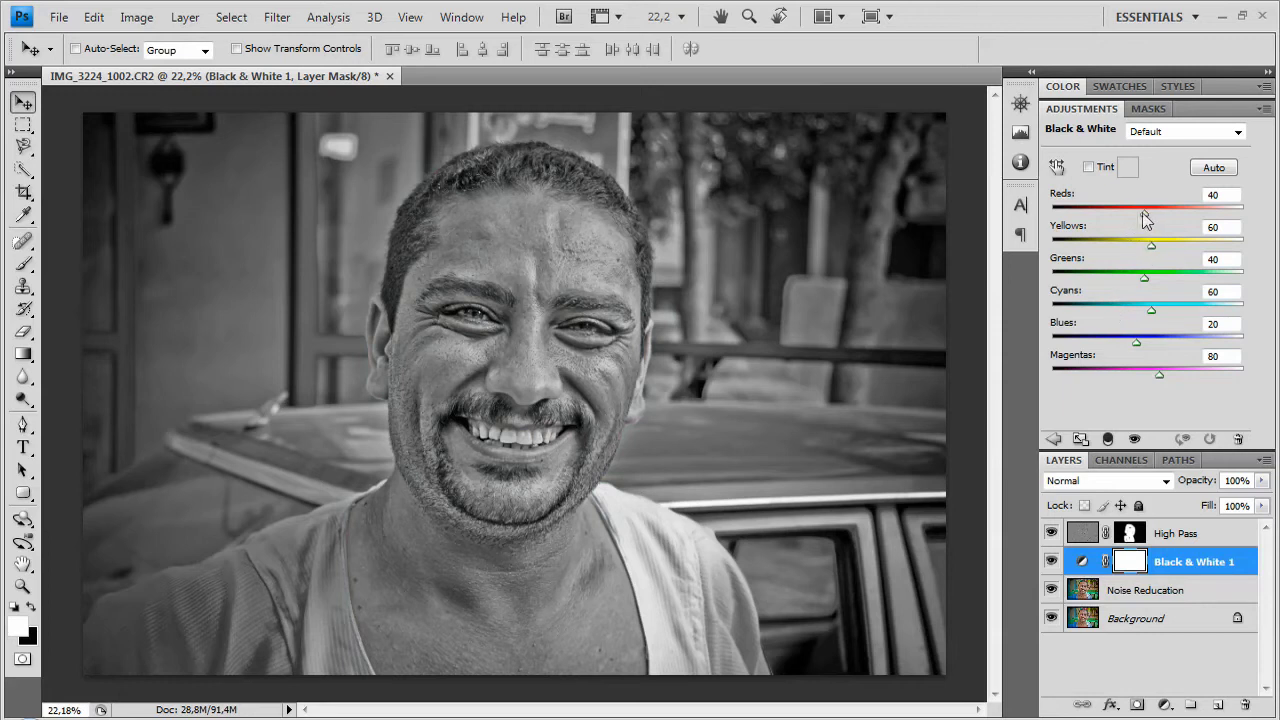
# - Set the Black & White Reds to about -51 and darken Yellows to 9
pyautogui.moveTo(1145, 215); pyautogui.dragTo(1072, 221)
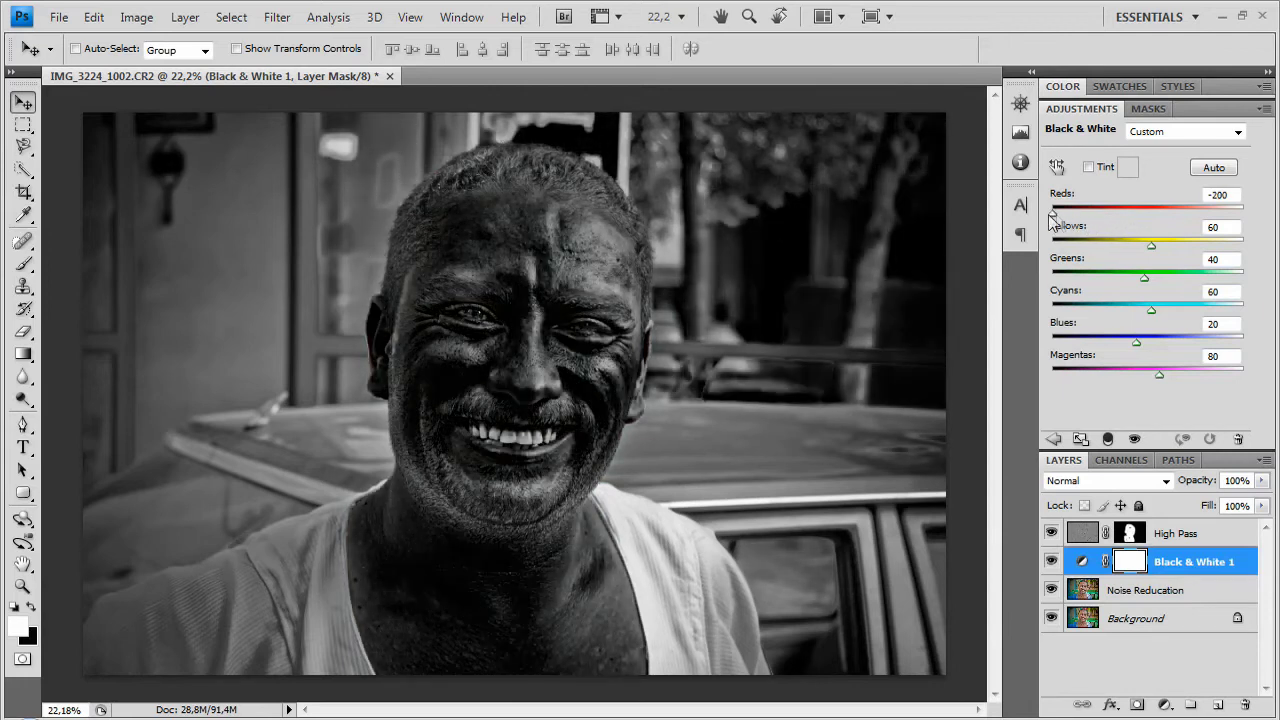
pyautogui.moveTo(1072, 221)
pyautogui.mouseDown()
pyautogui.moveTo(1217, 228)
pyautogui.moveTo(1120, 226)
pyautogui.mouseUp()
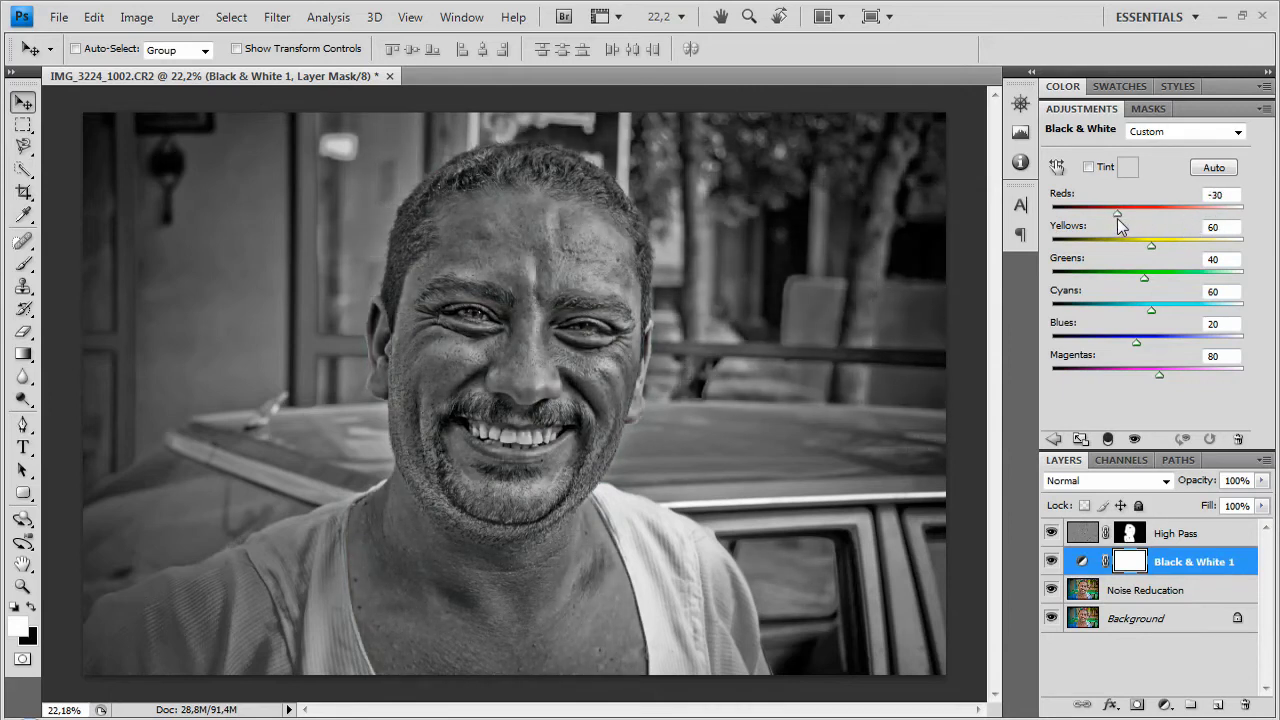
pyautogui.moveTo(1117, 218); pyautogui.dragTo(1112, 220)
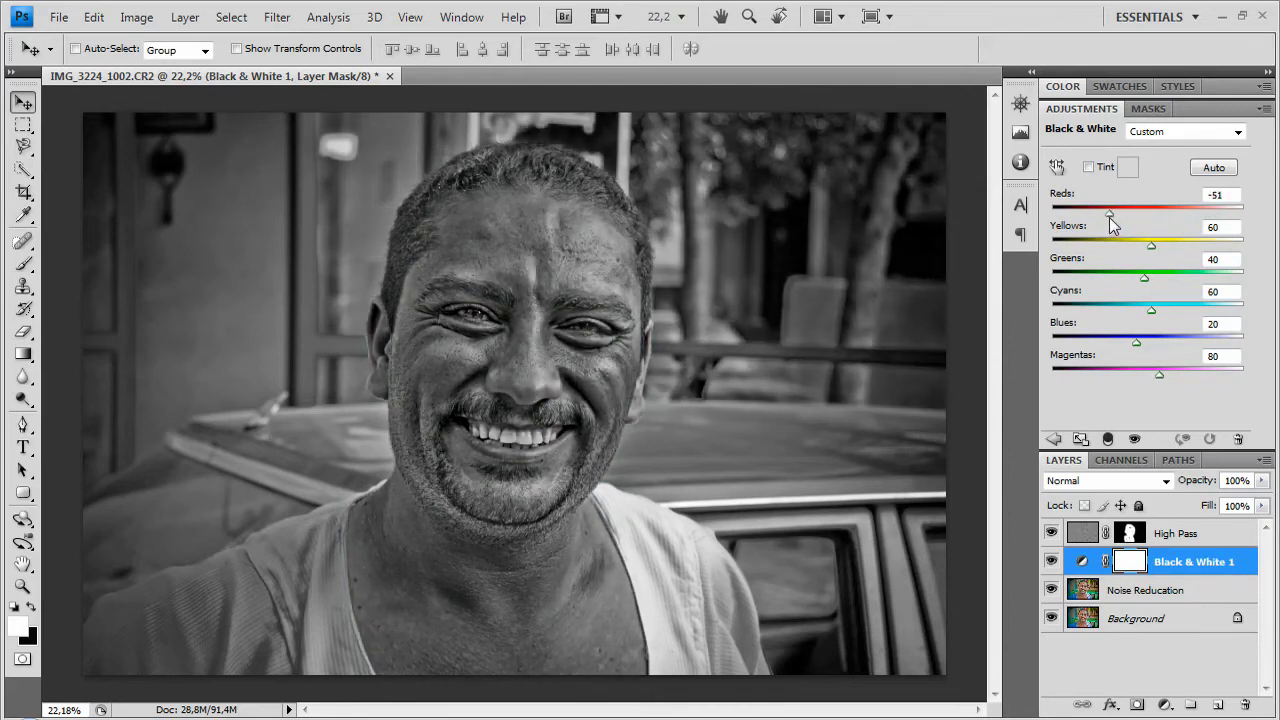
pyautogui.click(1222, 195)
pyautogui.moveTo(1151, 246); pyautogui.dragTo(1131, 249)
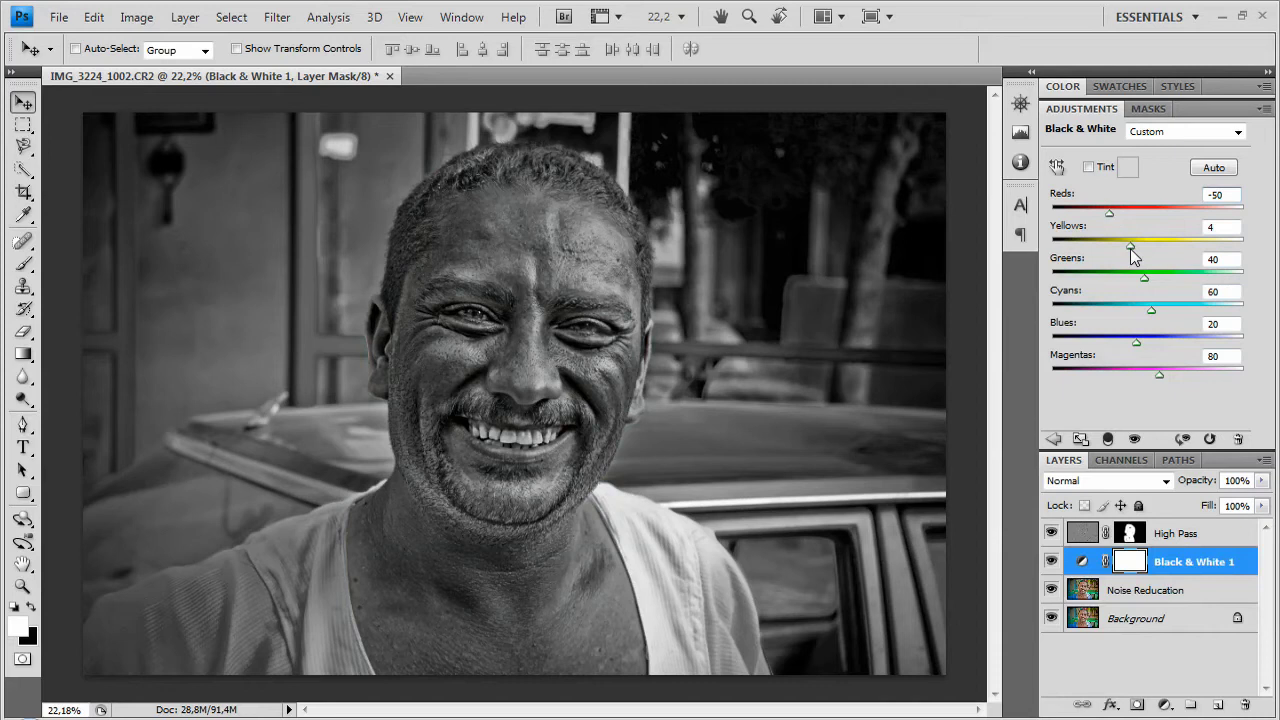
pyautogui.click(1133, 256)
# - Set Greens to -20, Cyans to 200 and Blues to 15, then nudge Reds to -64
pyautogui.moveTo(1143, 278); pyautogui.dragTo(1116, 280)
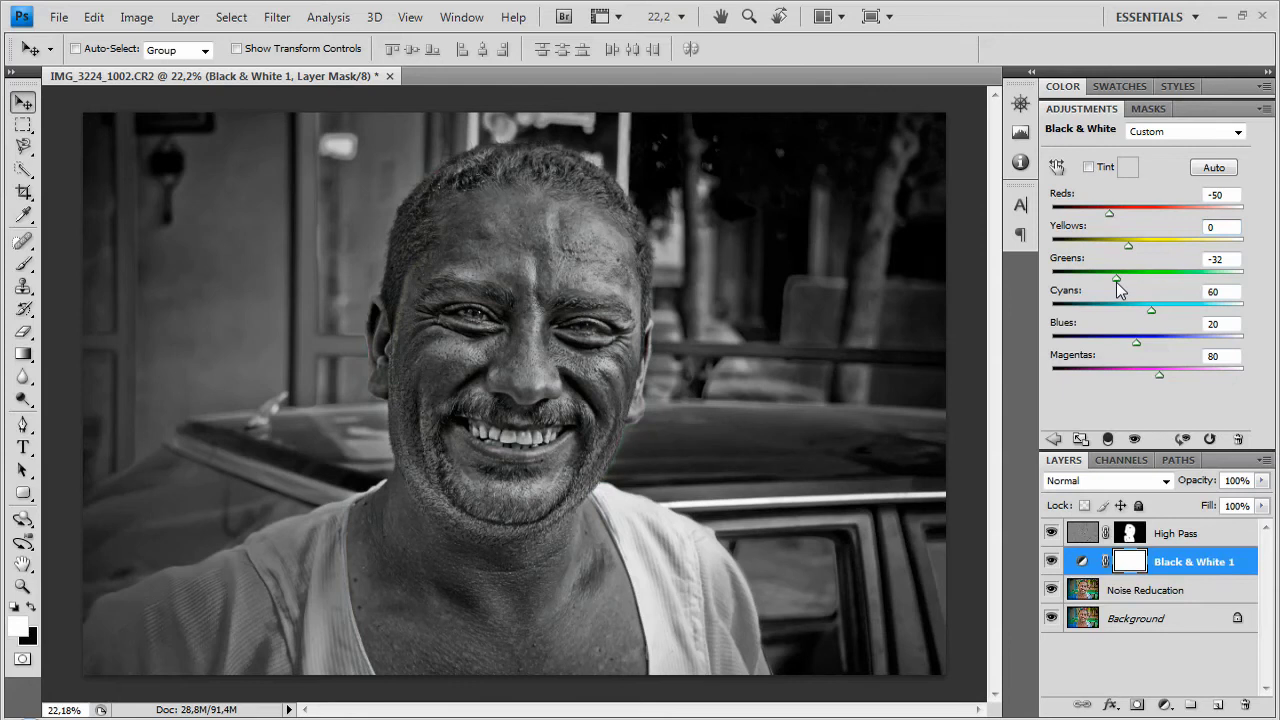
pyautogui.moveTo(1117, 282)
pyautogui.mouseDown()
pyautogui.moveTo(1093, 325)
pyautogui.moveTo(1190, 318)
pyautogui.mouseUp()
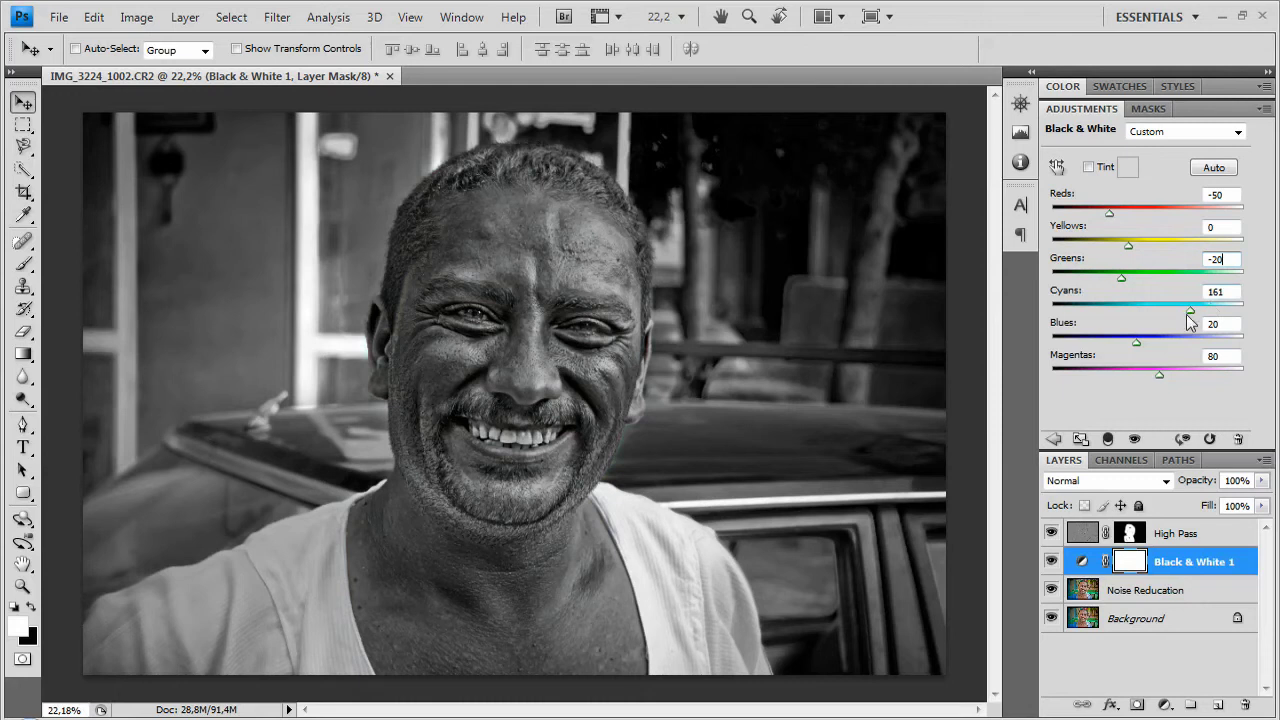
pyautogui.moveTo(1191, 316); pyautogui.dragTo(1205, 312)
pyautogui.moveTo(1136, 342)
pyautogui.mouseDown()
pyautogui.moveTo(1200, 345)
pyautogui.moveTo(1126, 350)
pyautogui.moveTo(1148, 377)
pyautogui.mouseUp()
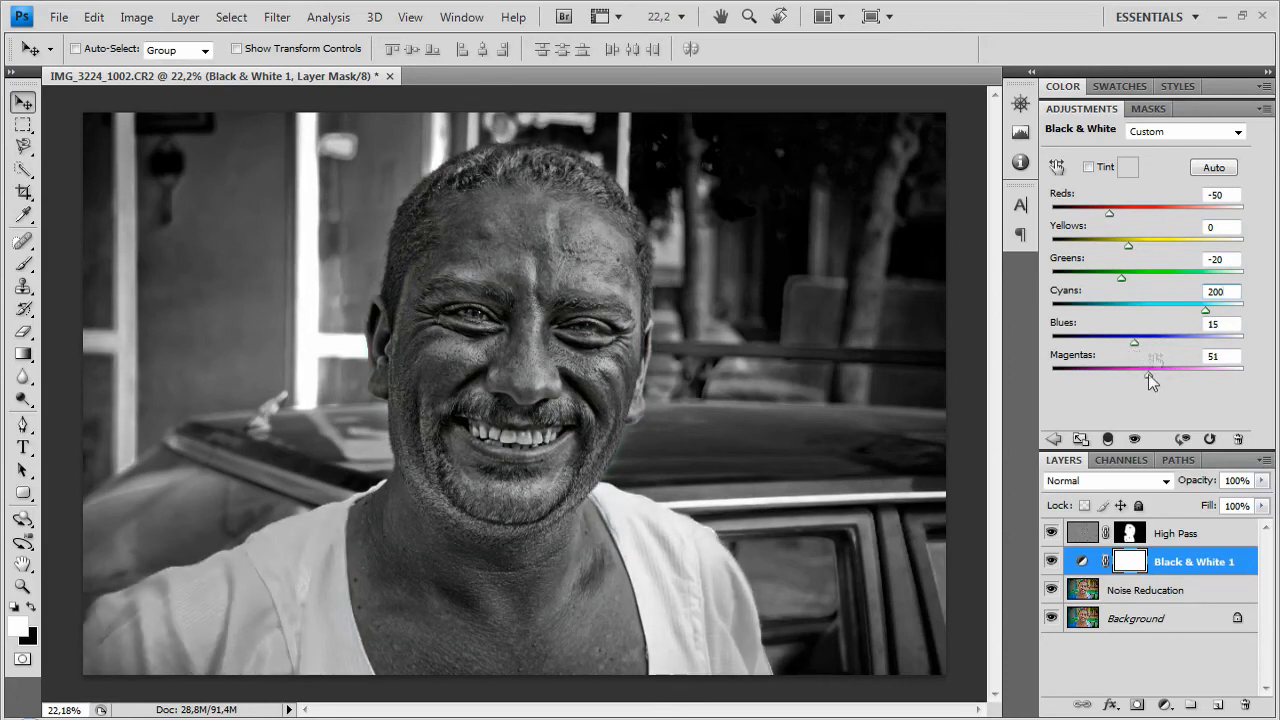
pyautogui.moveTo(1112, 214)
pyautogui.mouseDown()
pyautogui.moveTo(1115, 245)
pyautogui.moveTo(1132, 245)
pyautogui.mouseUp()
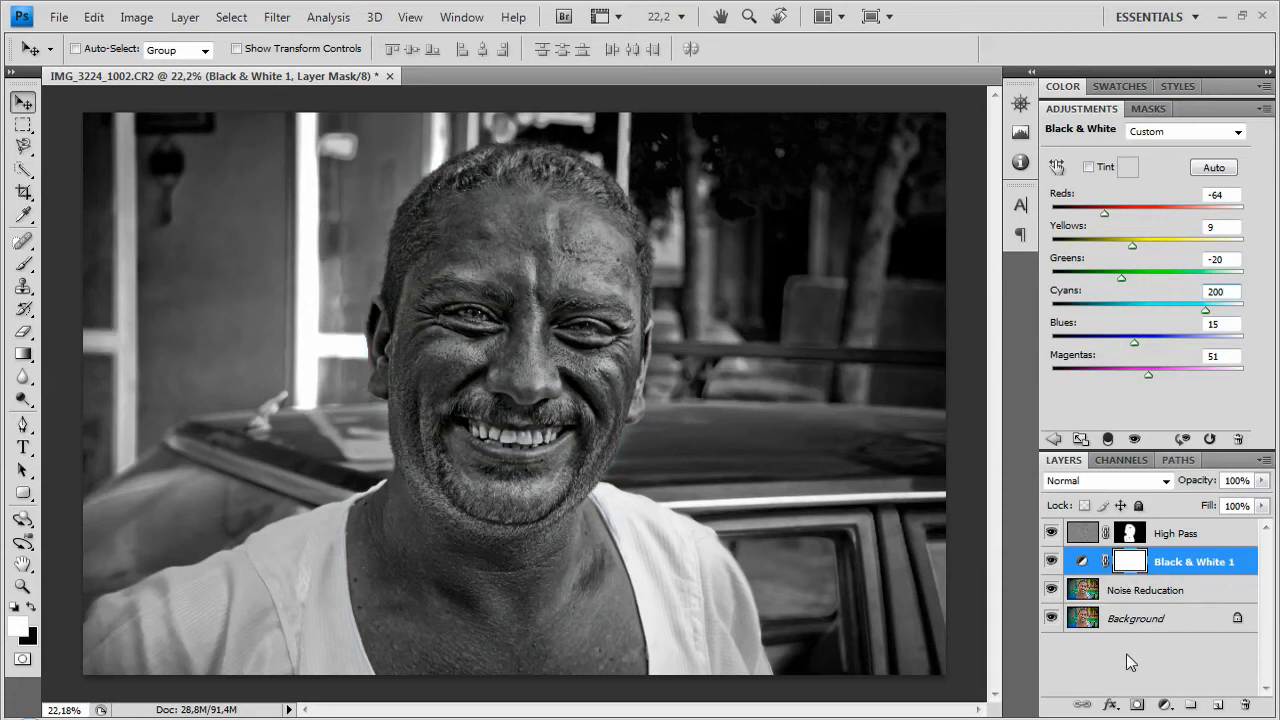
pyautogui.click(1160, 674)
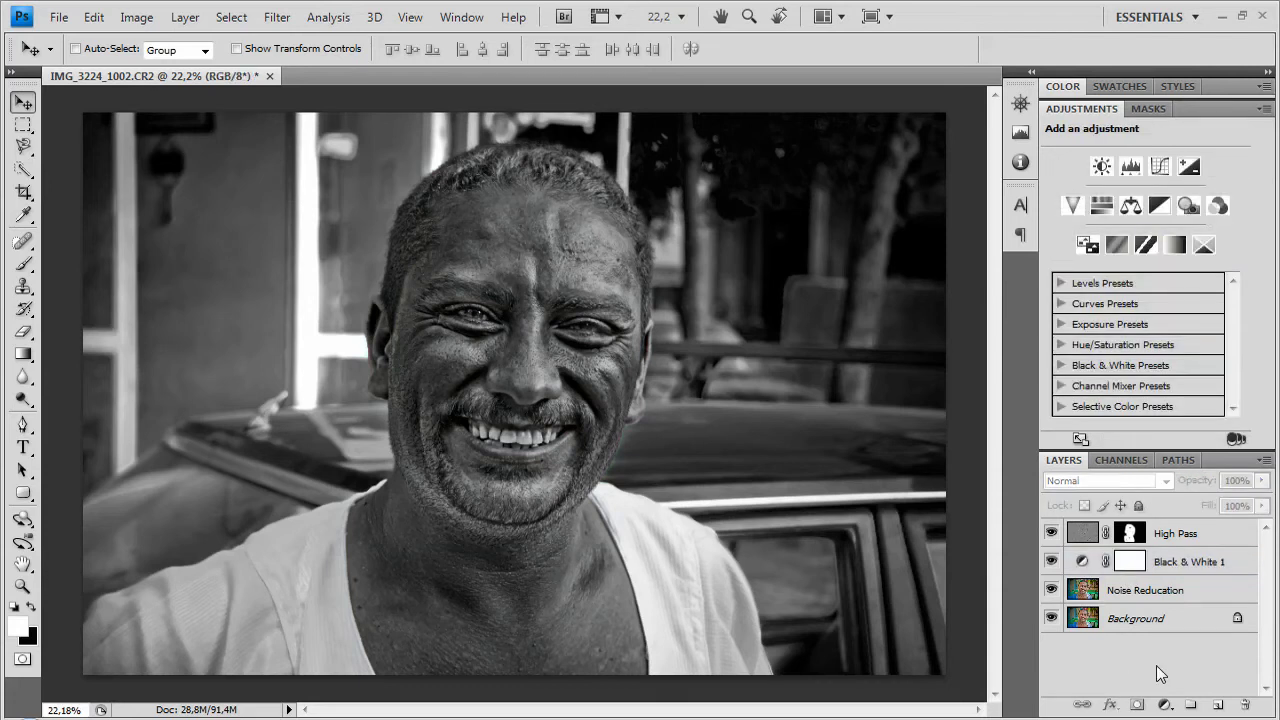
# - Add a Curves 1 adjustment layer with points at 170→191 and 47→49 for contrast
pyautogui.click(1166, 706)
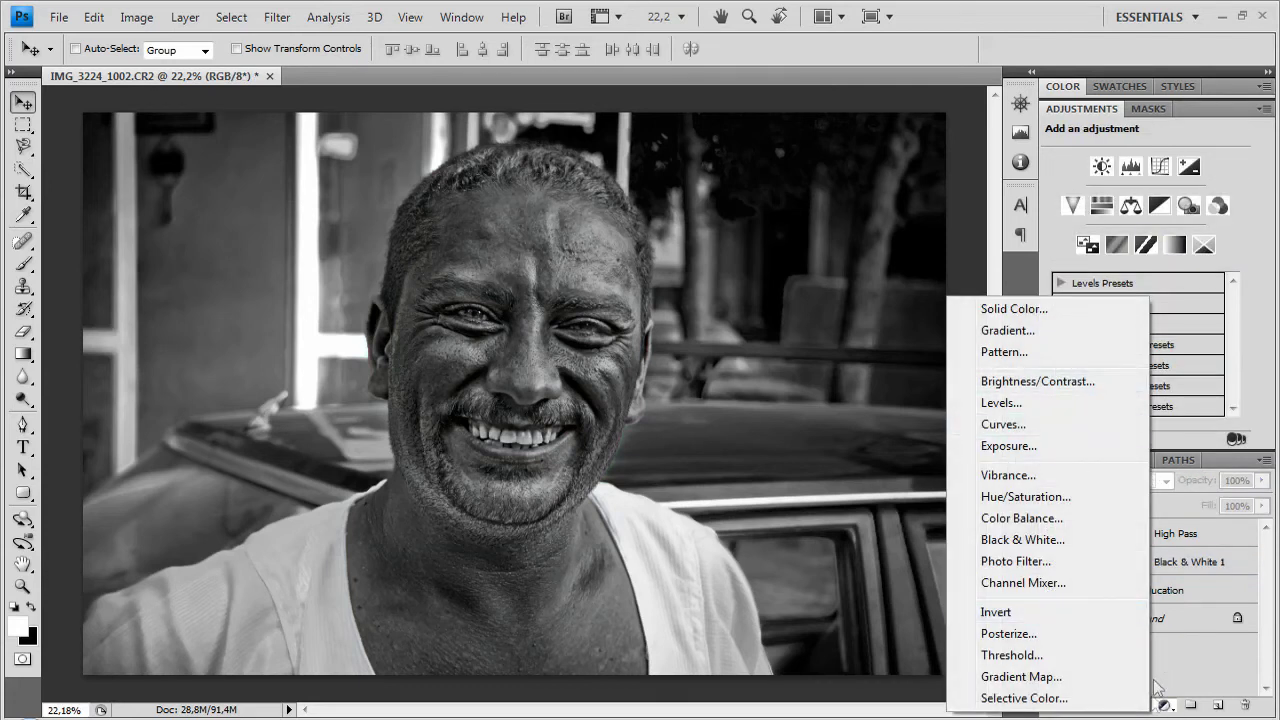
pyautogui.click(1000, 424)
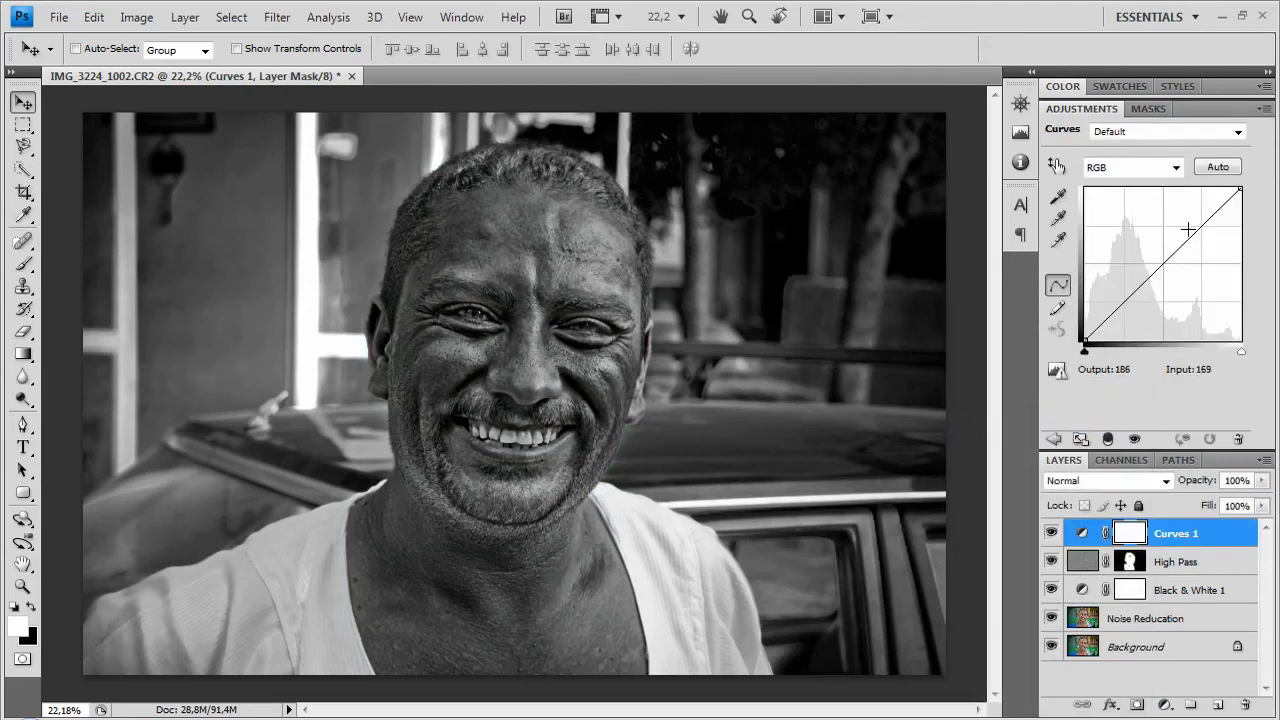
pyautogui.moveTo(1188, 229); pyautogui.dragTo(1191, 231)
pyautogui.press('Down')
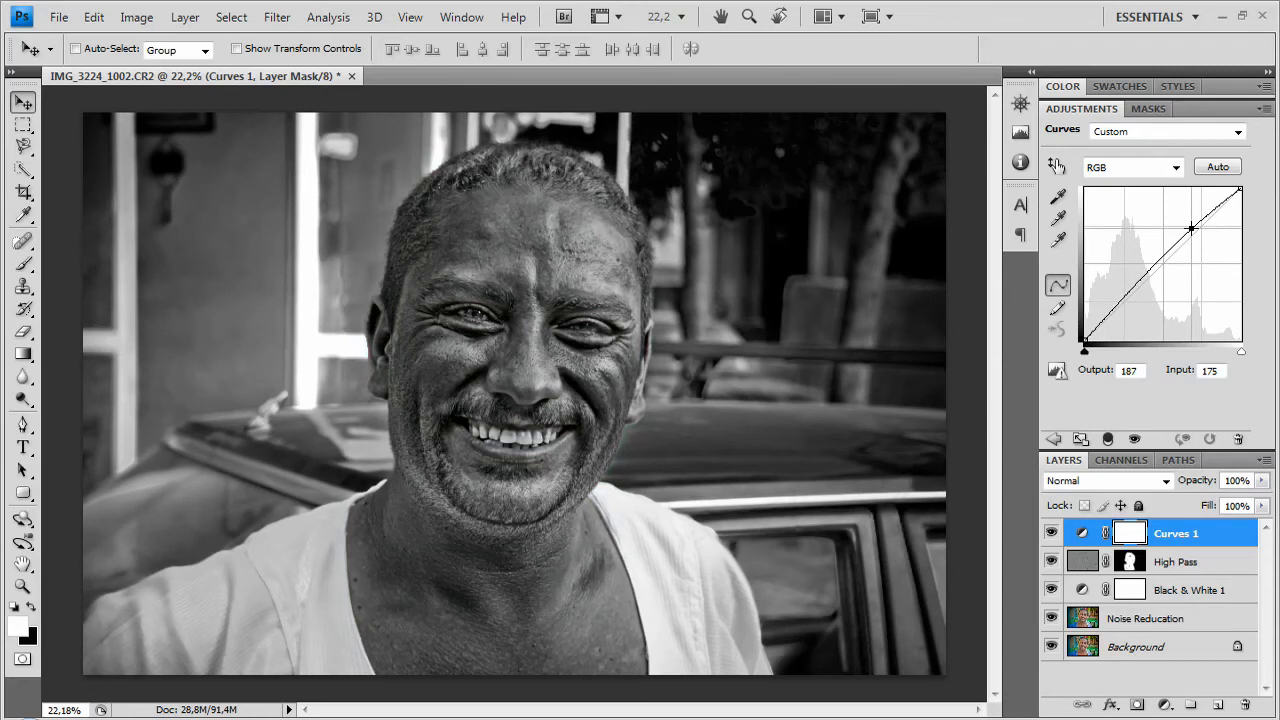
pyautogui.press('Up')
pyautogui.press('Up')
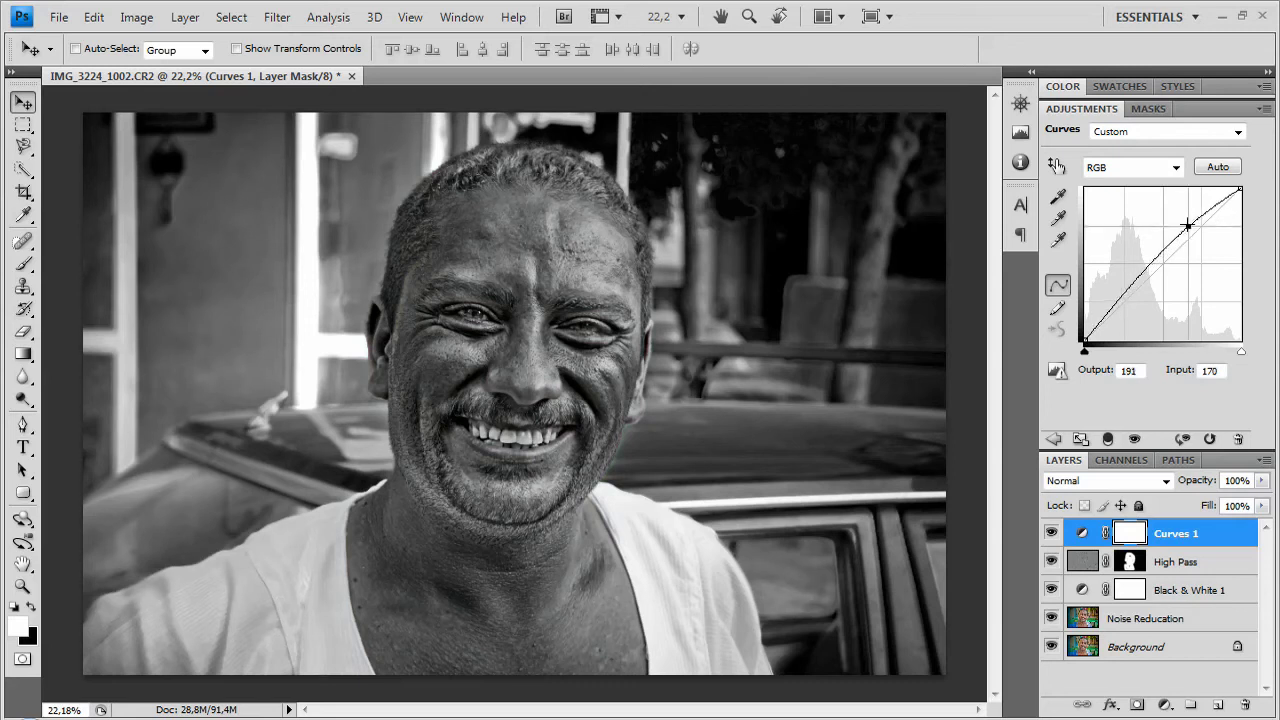
pyautogui.click(1114, 310)
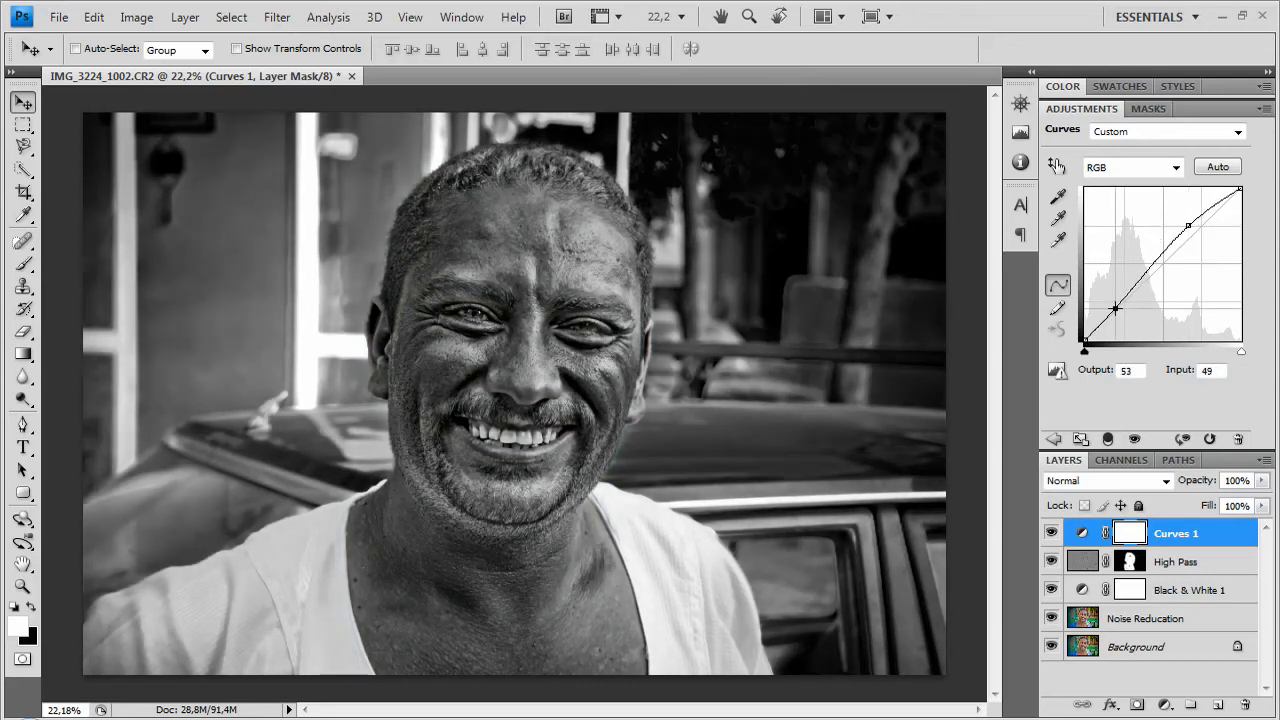
pyautogui.moveTo(1114, 310); pyautogui.dragTo(1115, 311)
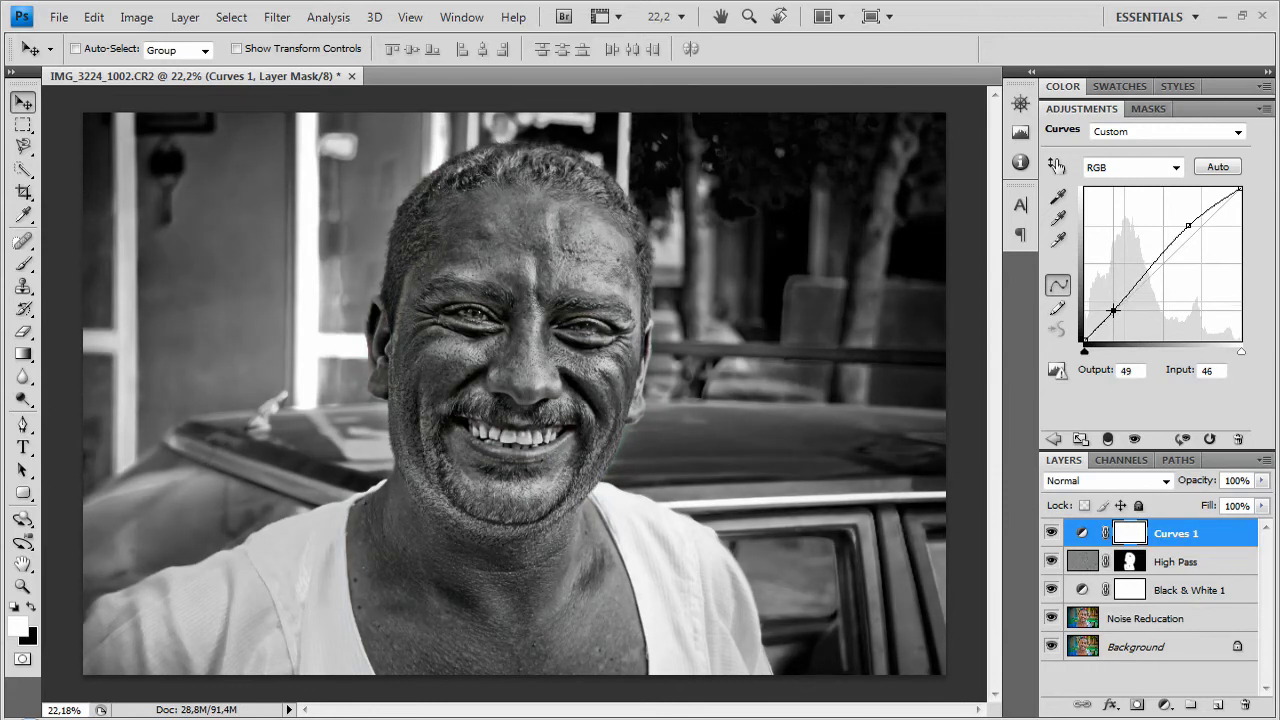
# - Stamp the Noise Reducation through Curves 1 layers into a new top layer named 'Bilde'
pyautogui.click(1155, 649)
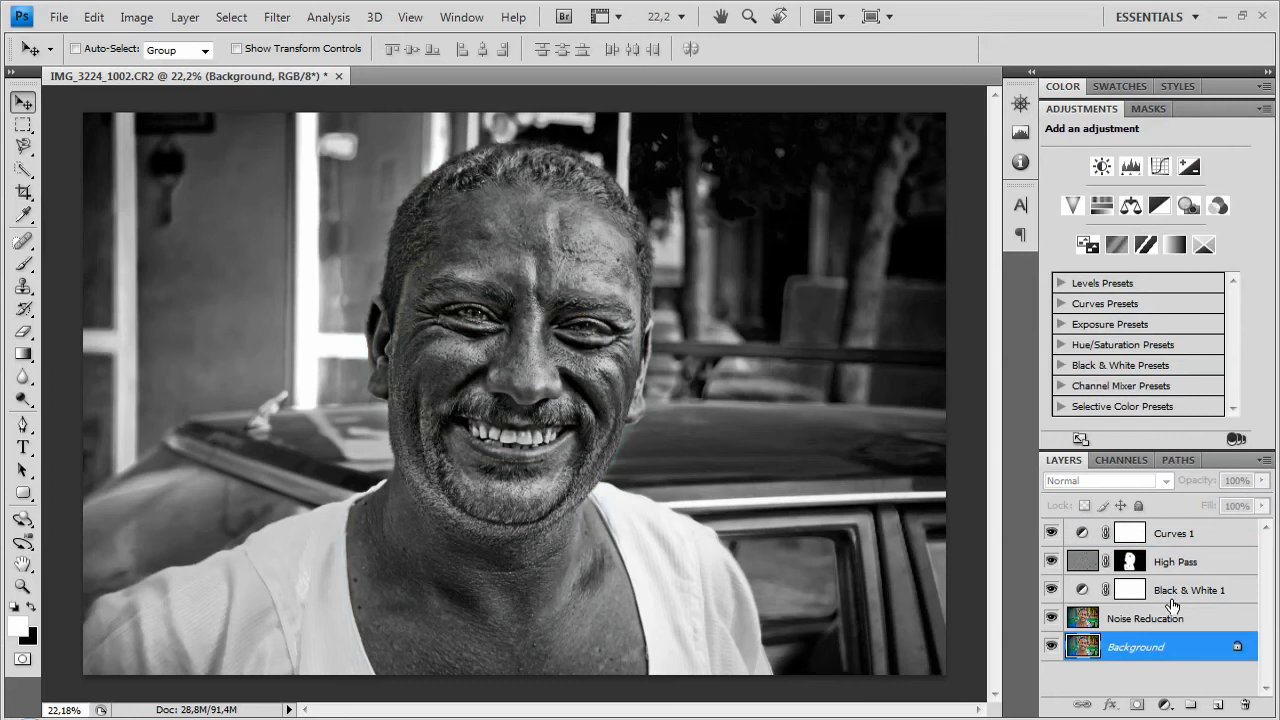
pyautogui.click(1150, 620)
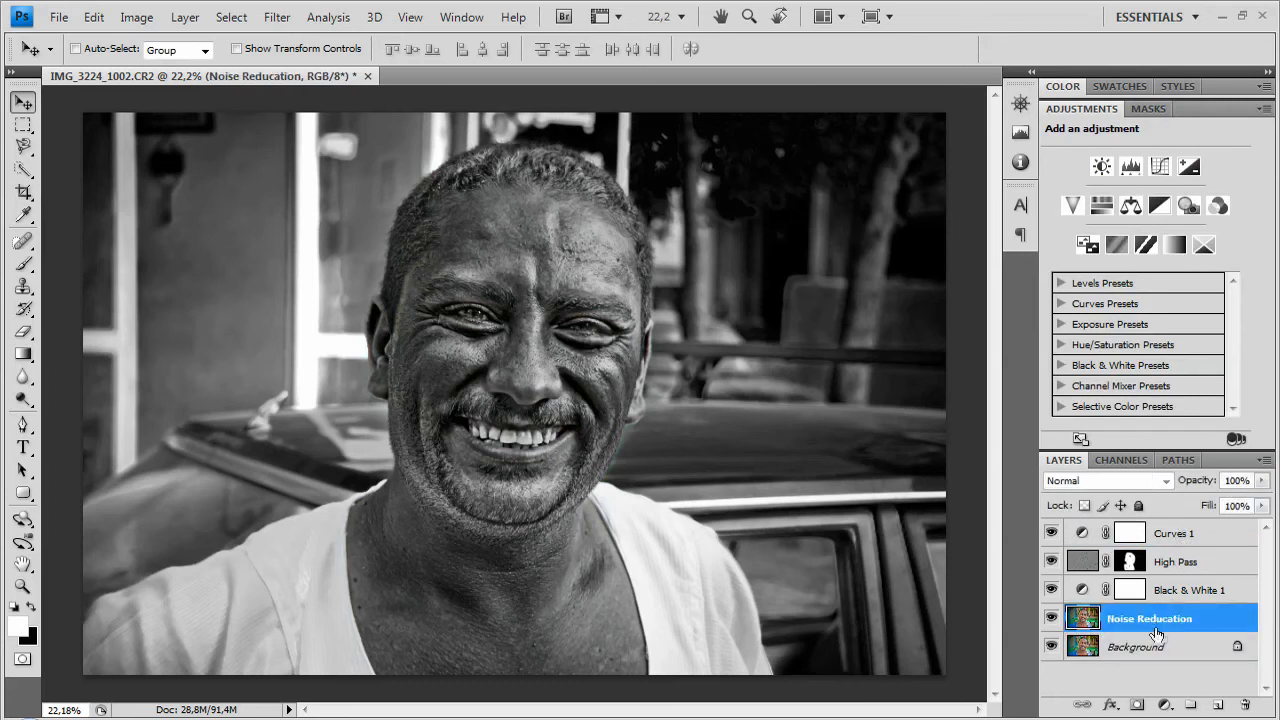
pyautogui.keyDown('shift'); pyautogui.click(1167, 536); pyautogui.keyUp('shift')
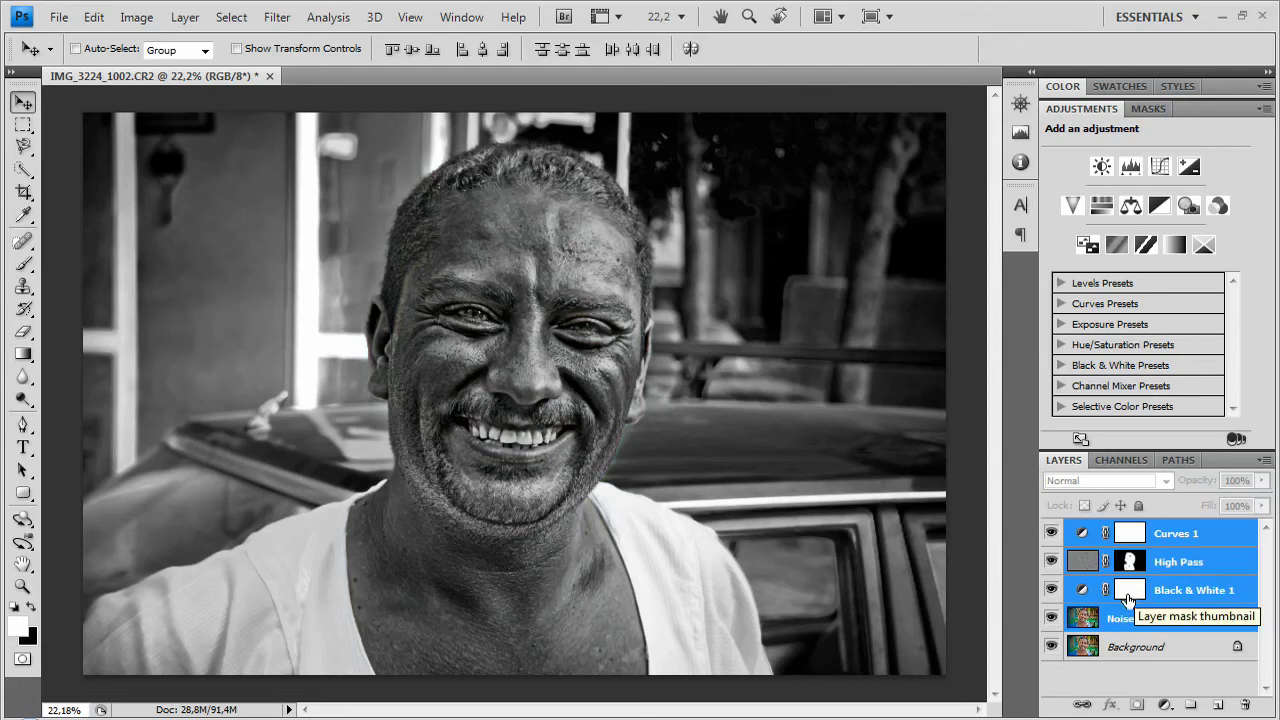
pyautogui.hotkey('ctrl', 'alt', 'e')
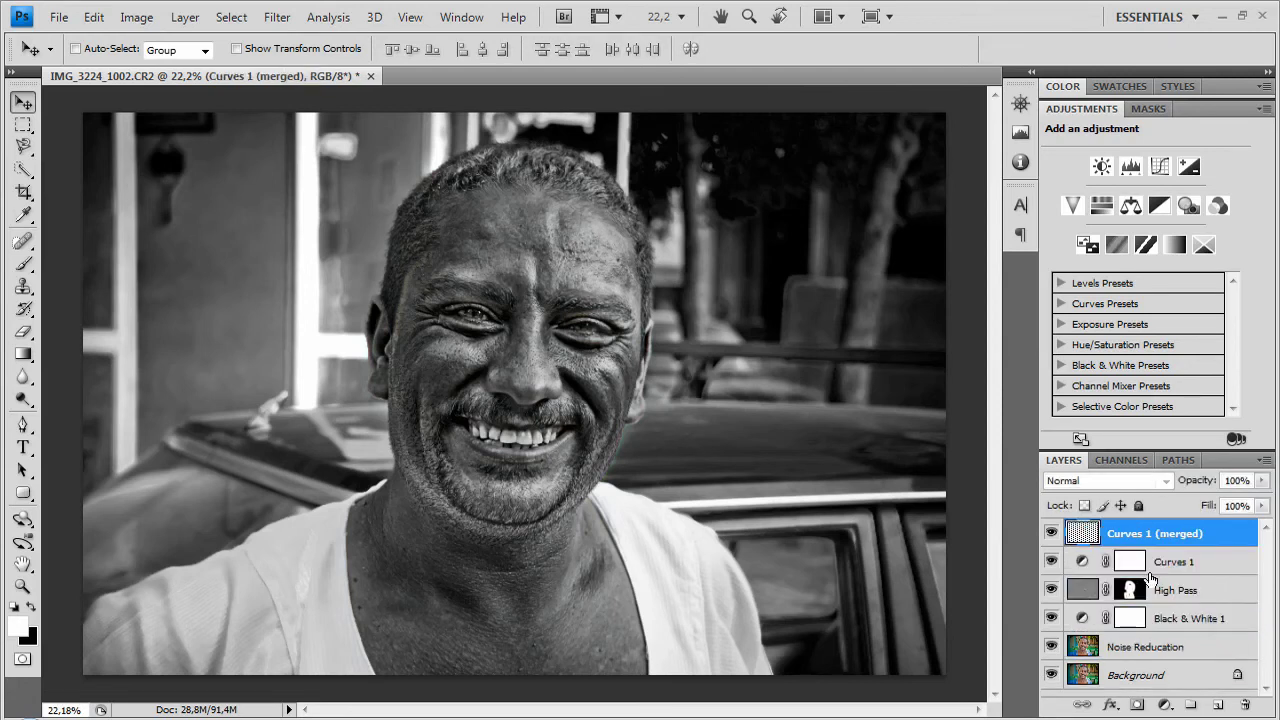
pyautogui.doubleClick(1133, 535)
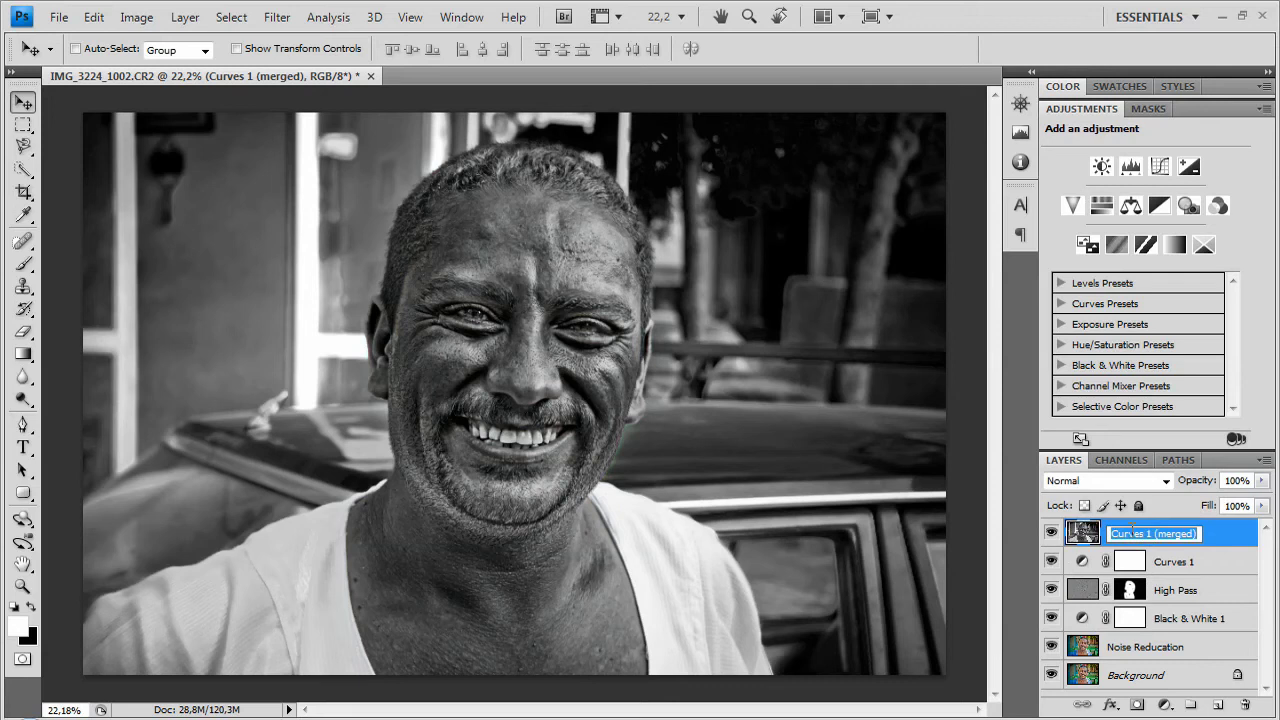
pyautogui.write('Bilde')
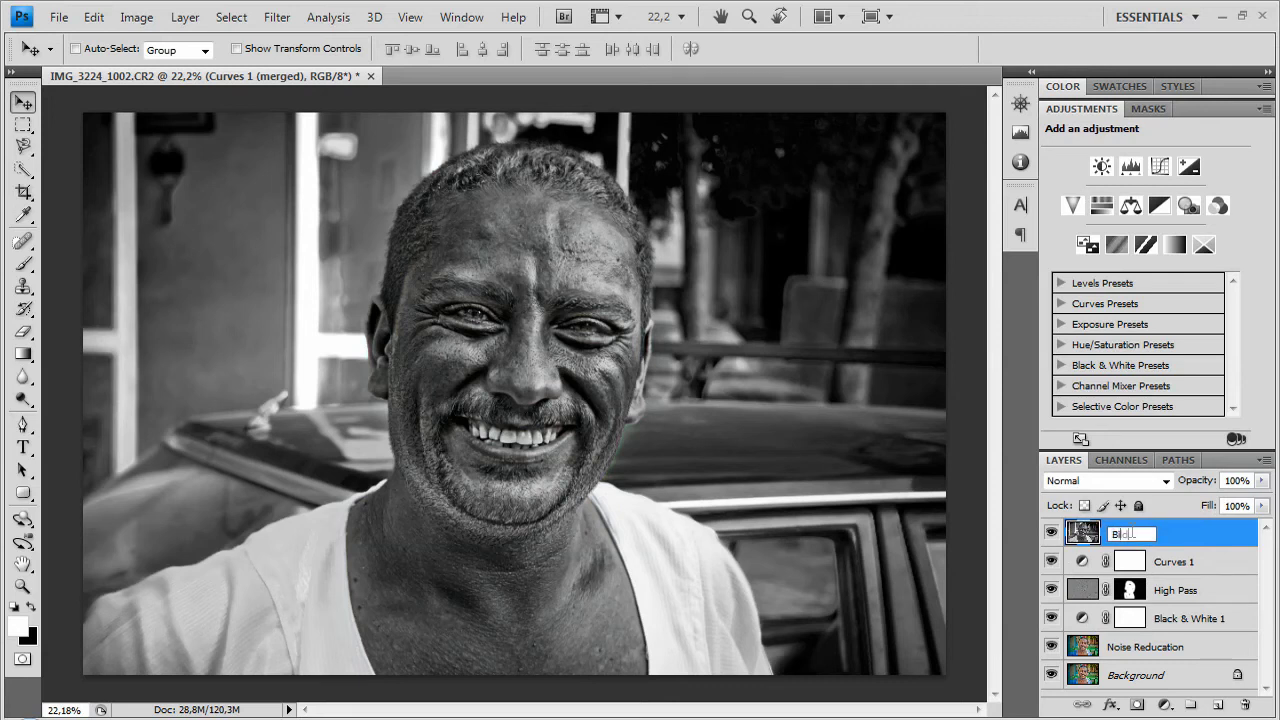
pyautogui.press('Return')
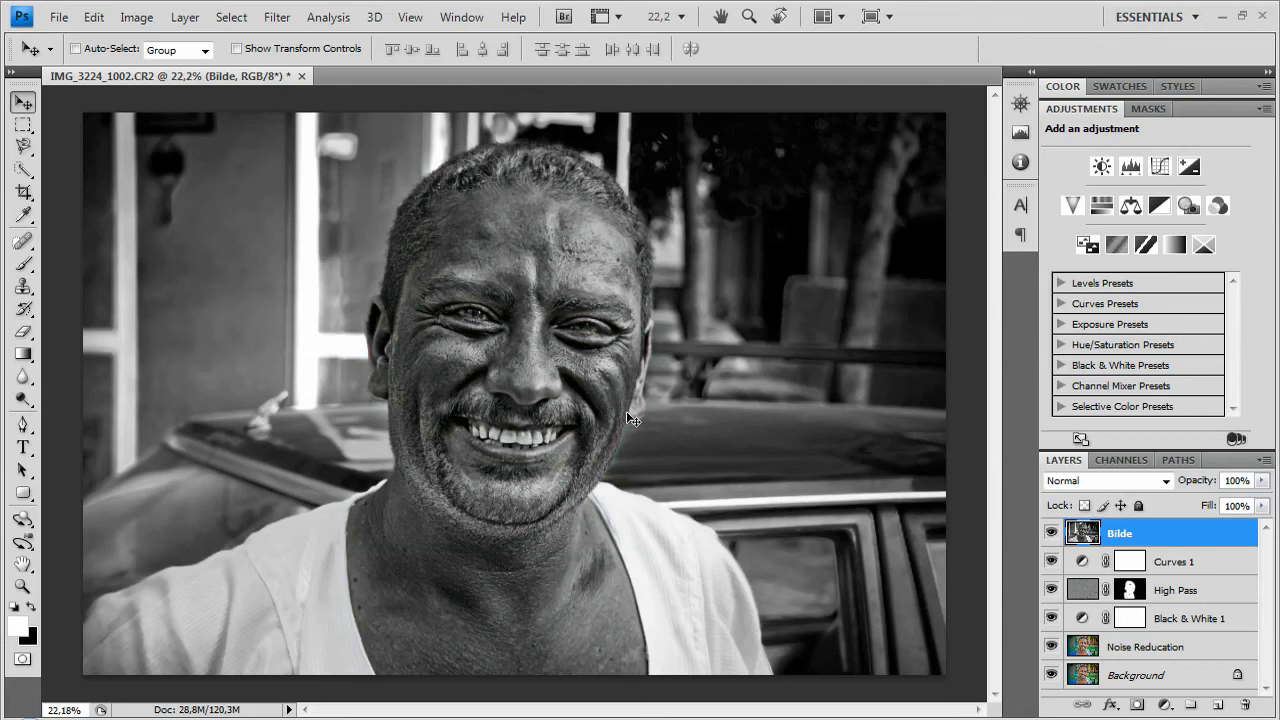
pyautogui.click(278, 17)
# - Apply a Lens Correction vignette with Amount -45 and Midpoint 0 to the Bilde layer
pyautogui.moveTo(294, 234)
pyautogui.click(545, 271)
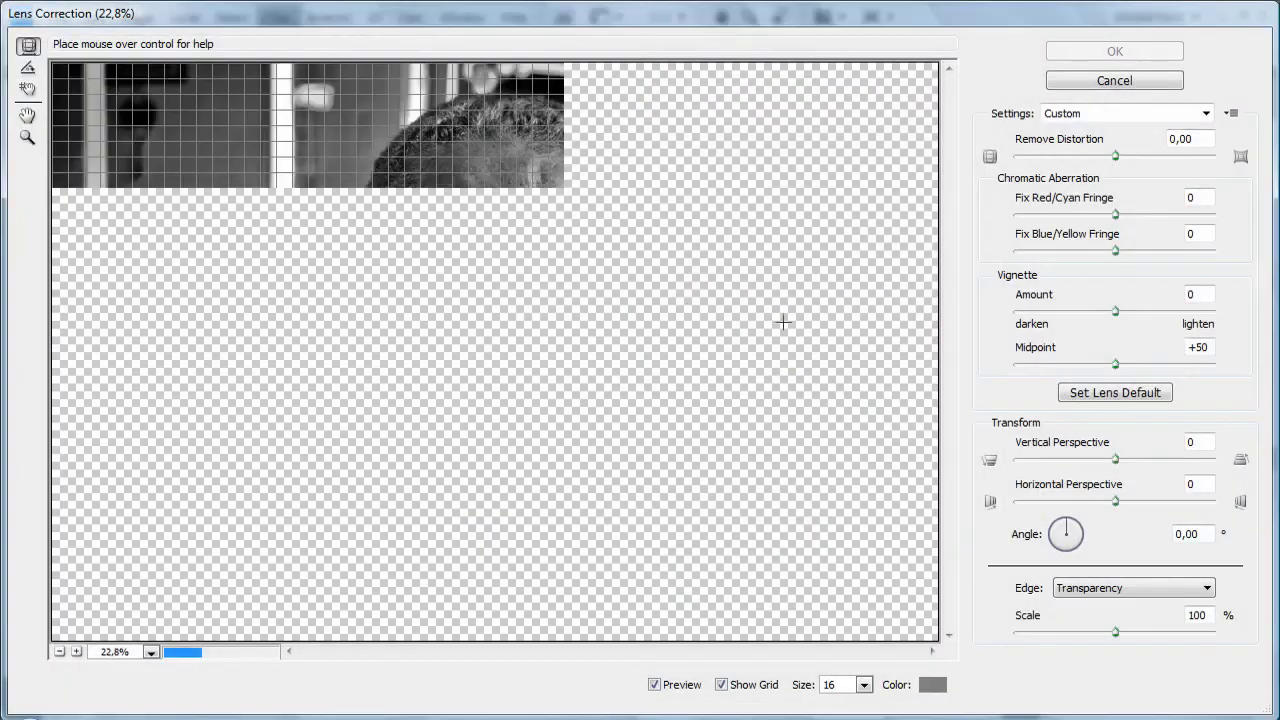
pyautogui.moveTo(1060, 310); pyautogui.dragTo(1087, 313)
pyautogui.moveTo(1062, 365); pyautogui.dragTo(975, 365)
pyautogui.moveTo(1048, 312); pyautogui.dragTo(1037, 318)
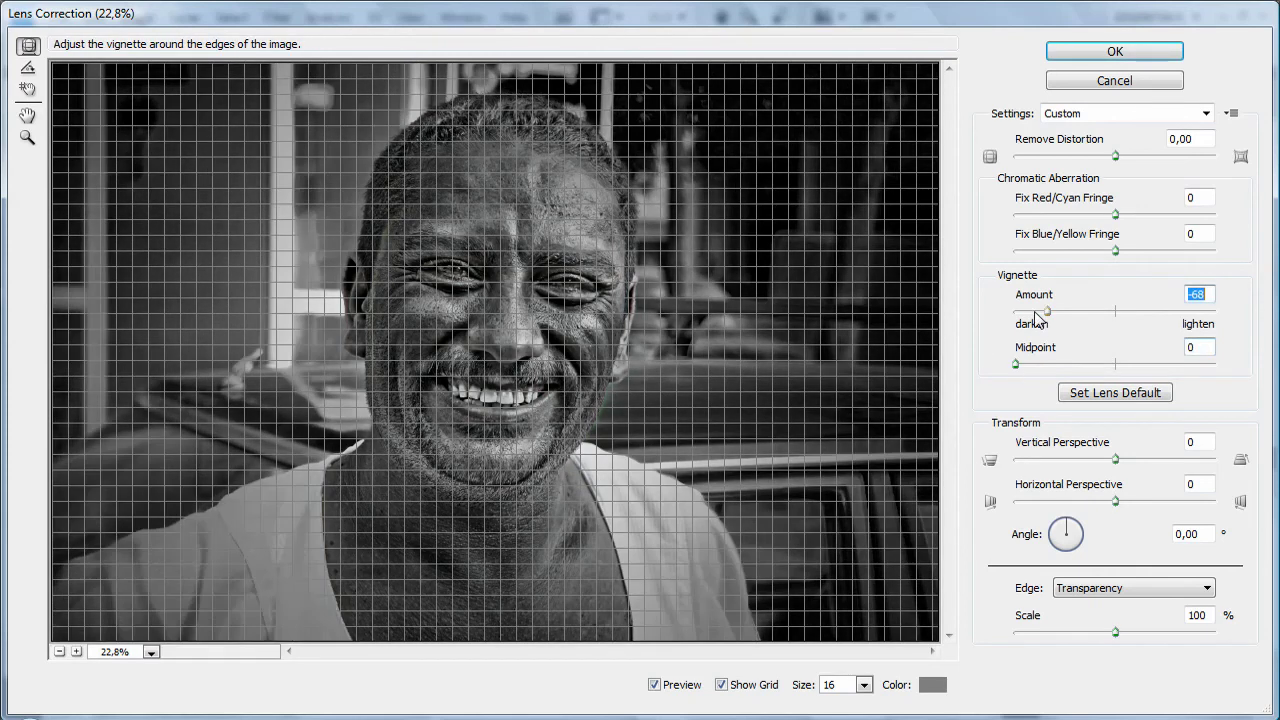
pyautogui.hotkey('shift', 'Down')
pyautogui.hotkey('shift', 'Down')
pyautogui.hotkey('ctrl', "'")
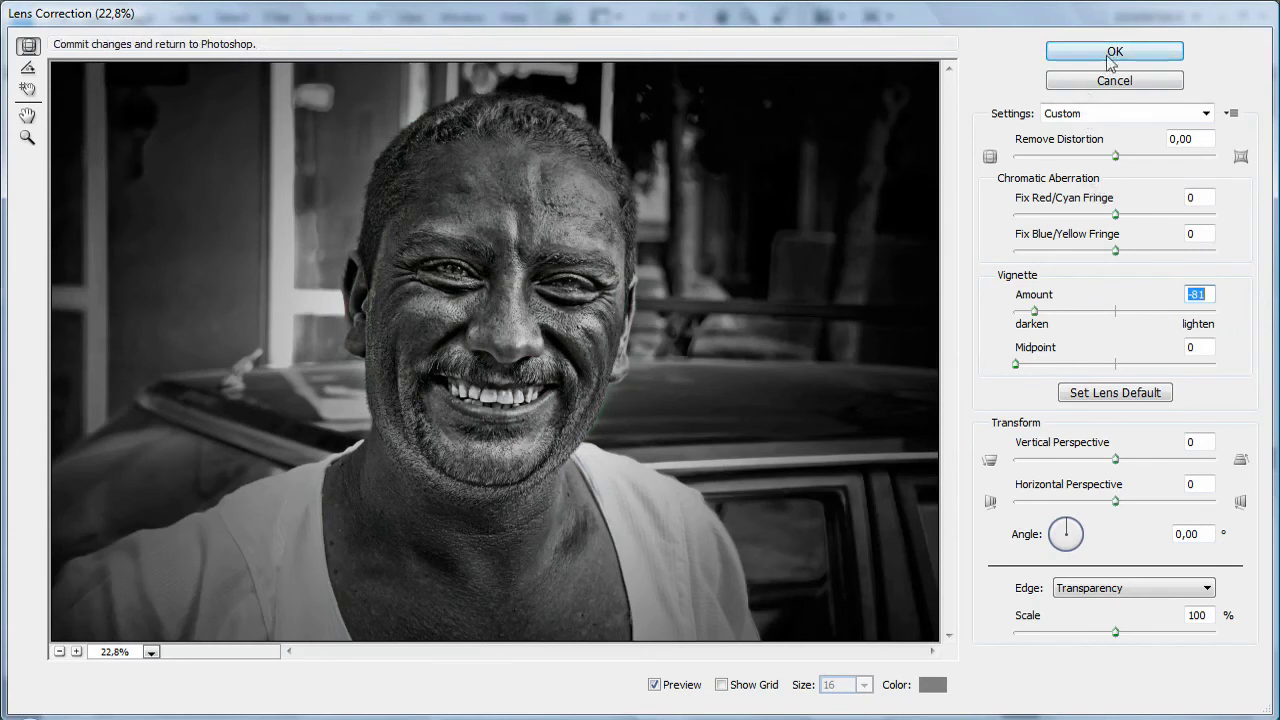
pyautogui.click(1050, 314)
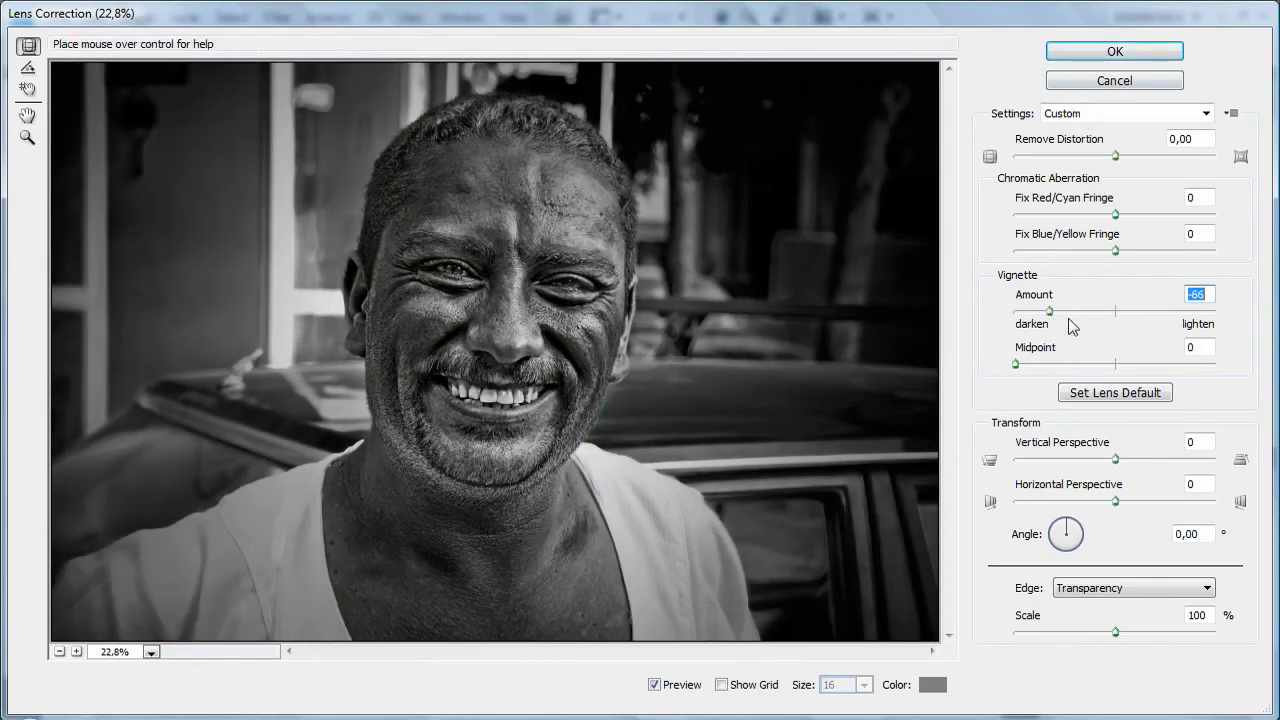
pyautogui.click(1071, 311)
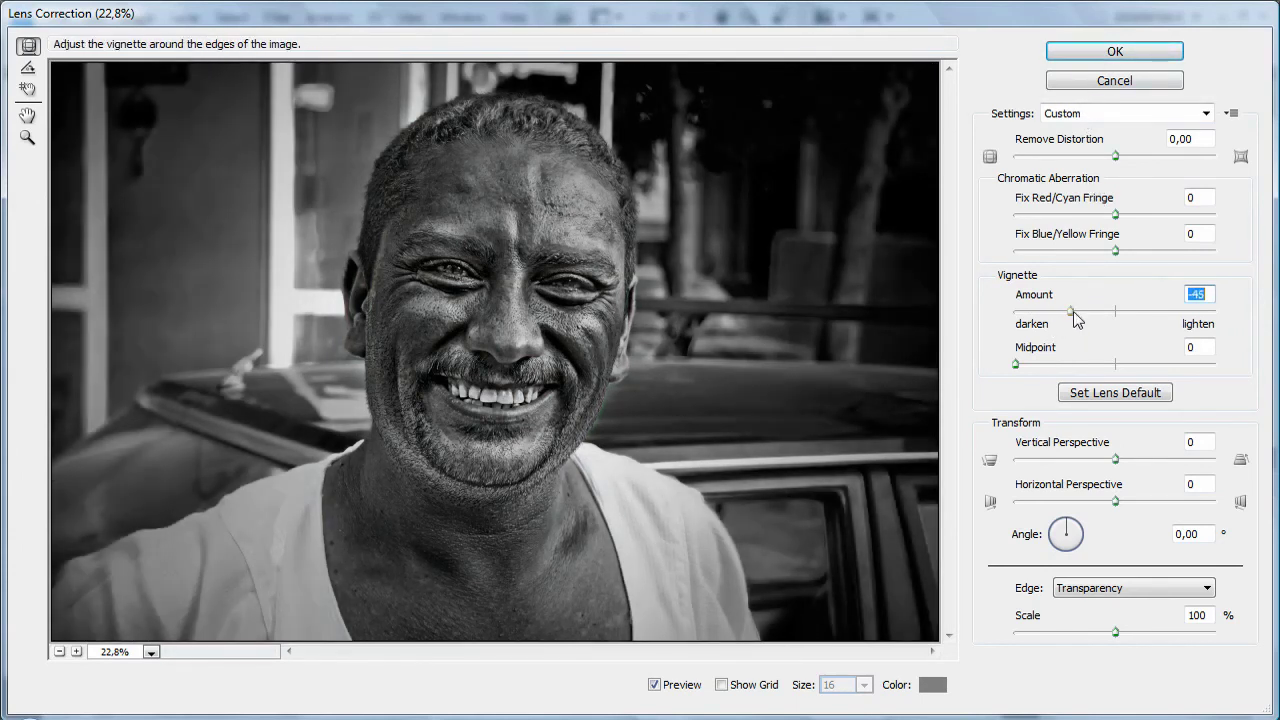
pyautogui.click(1095, 58)
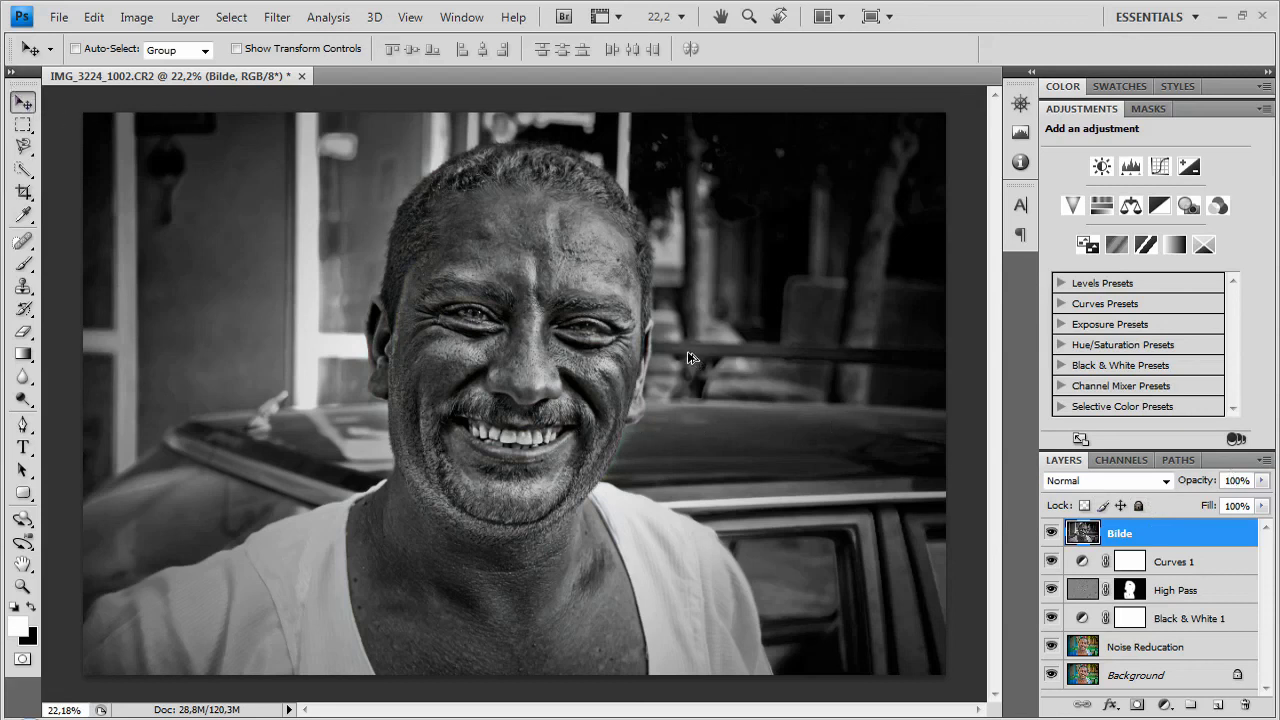
pyautogui.scroll(-1, 690, 357)
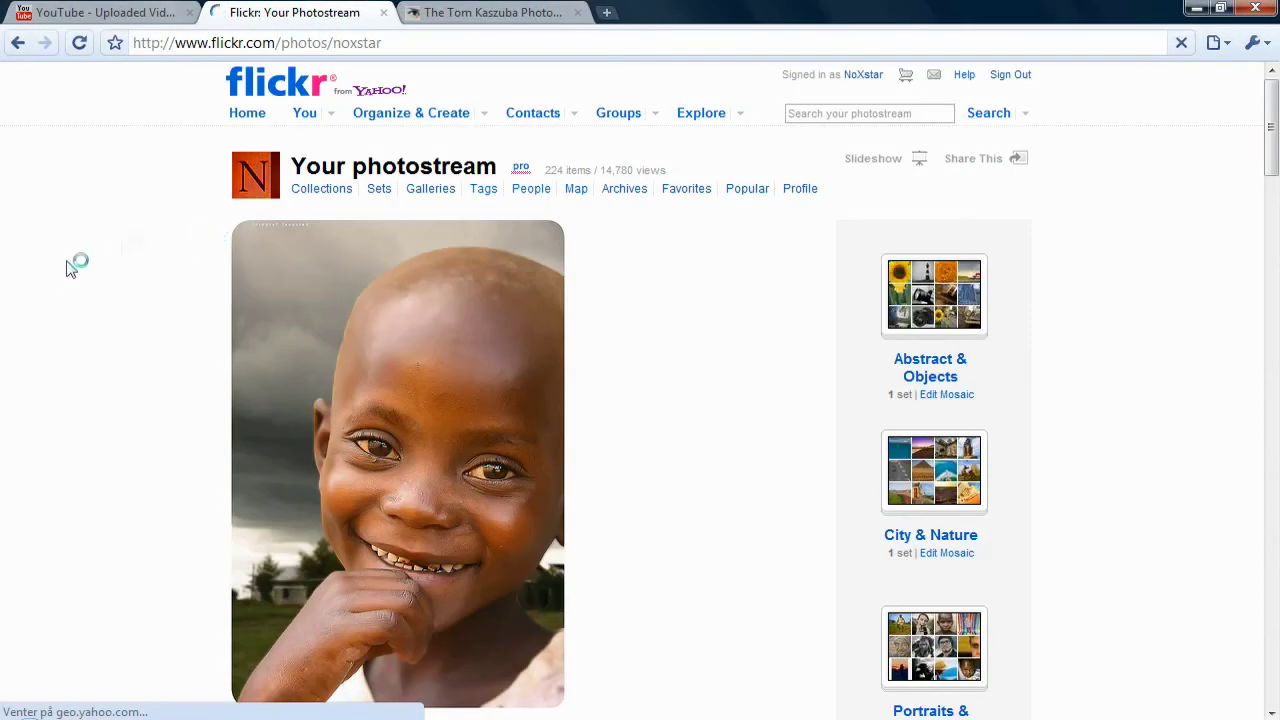
pyautogui.scroll(-15, 83, 283)
pyautogui.scroll(-15, 83, 283)
pyautogui.scroll(-15, 83, 283)
pyautogui.scroll(-10, 83, 283)
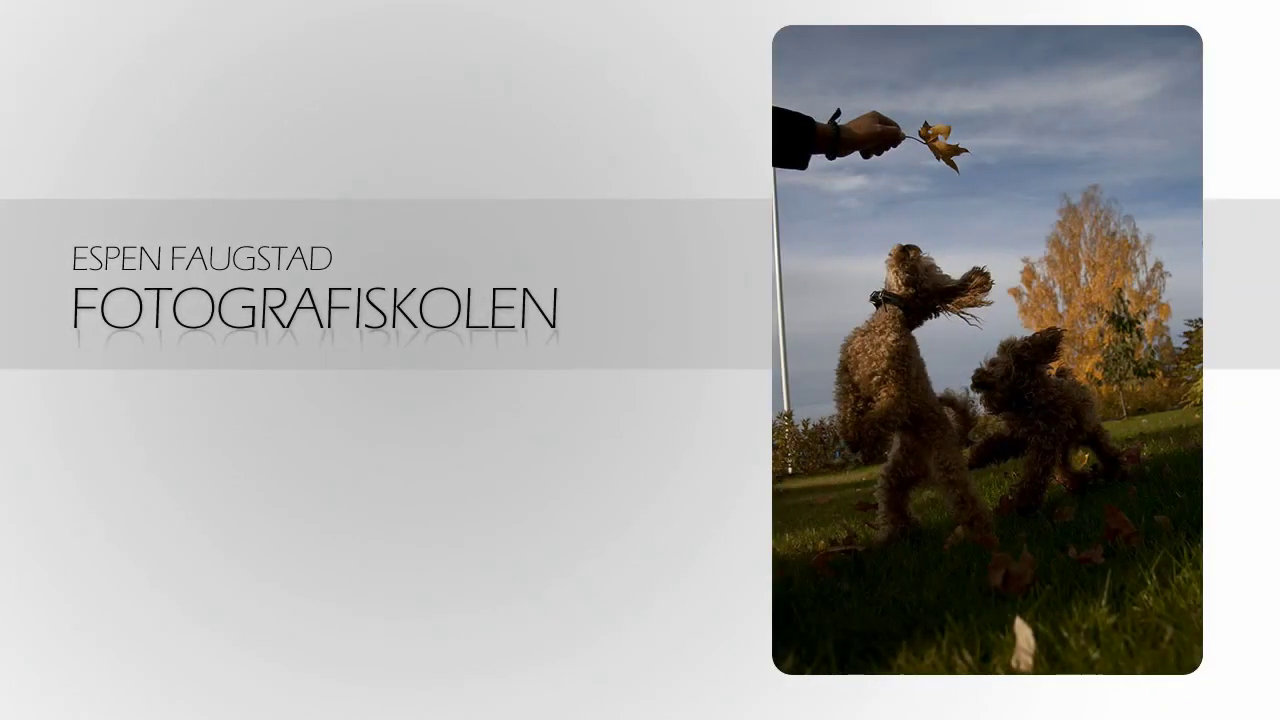